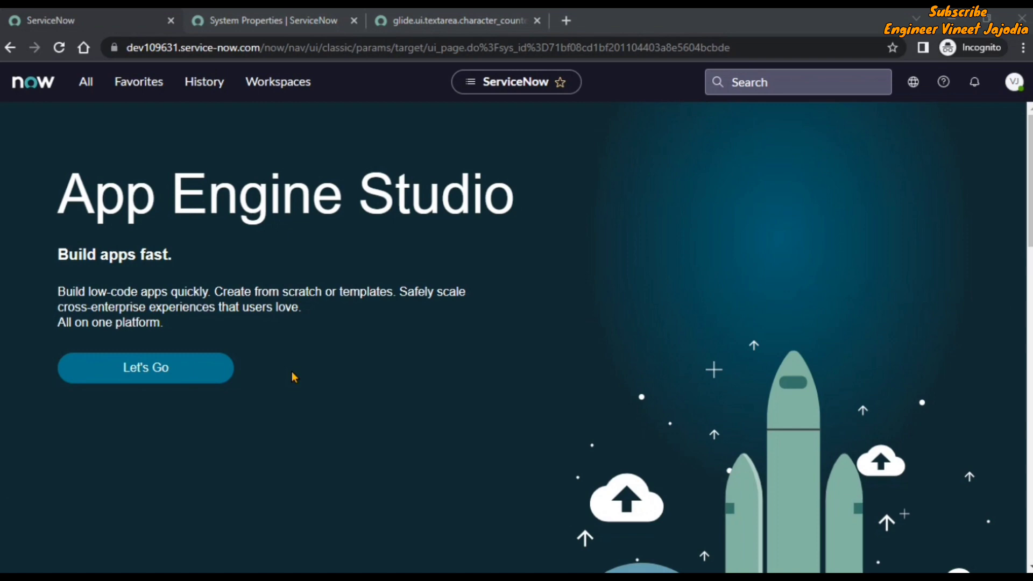
Step: Check the glide.ui.textarea.character_counter entry in the System Properties list, then return to the ServiceNow home page
click(248, 19)
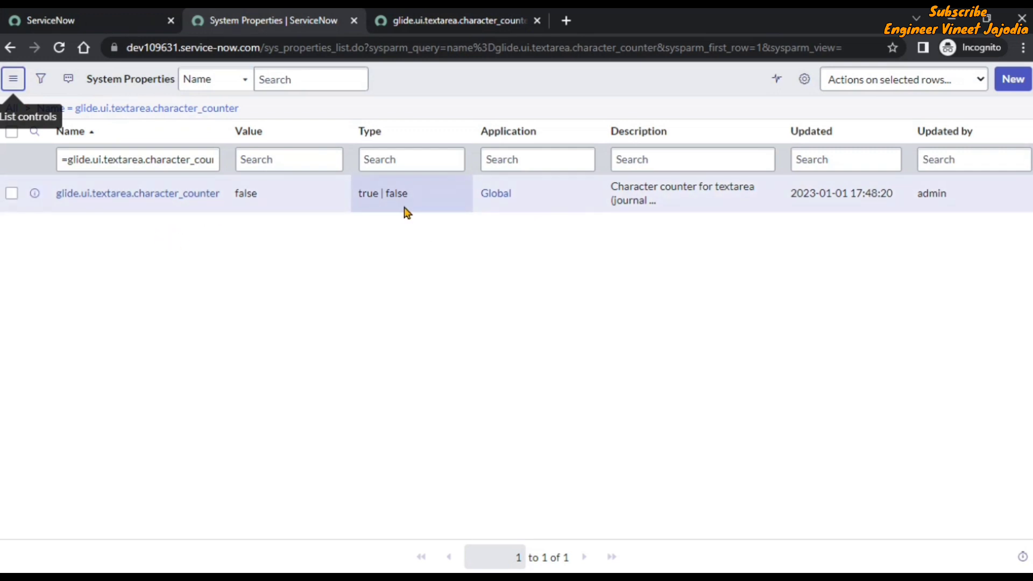
click(283, 73)
click(71, 20)
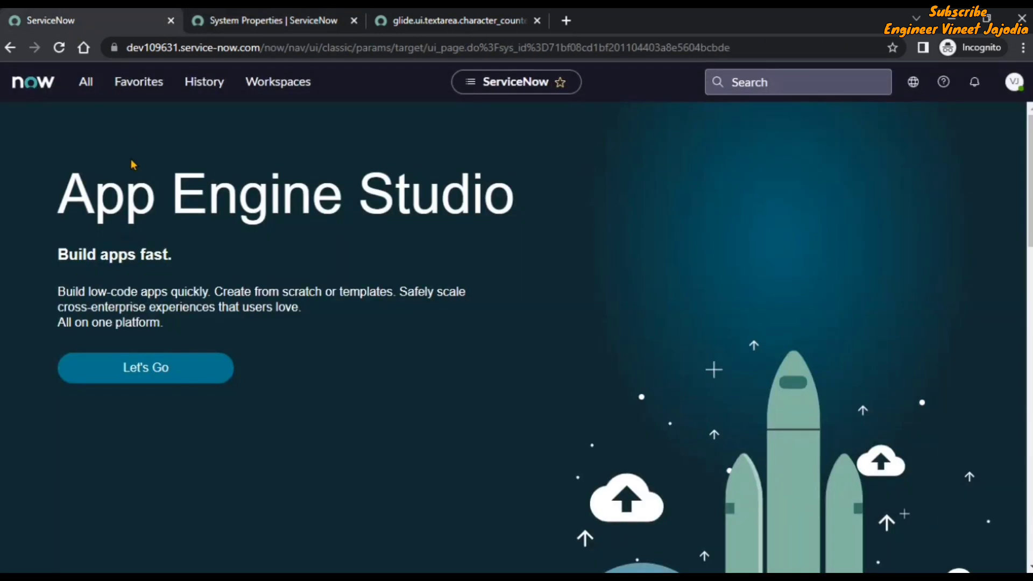
click(85, 81)
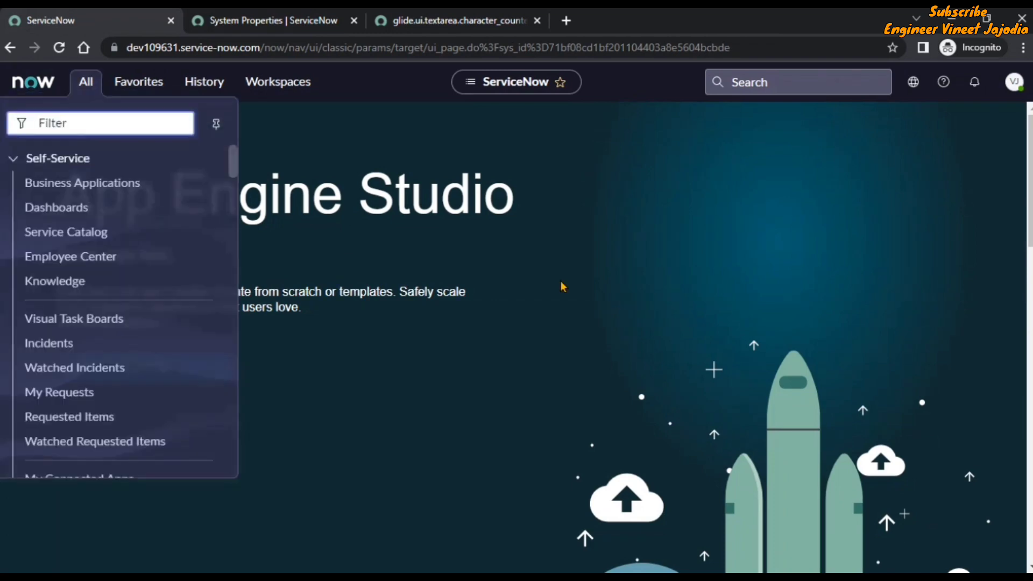
text(sys_)
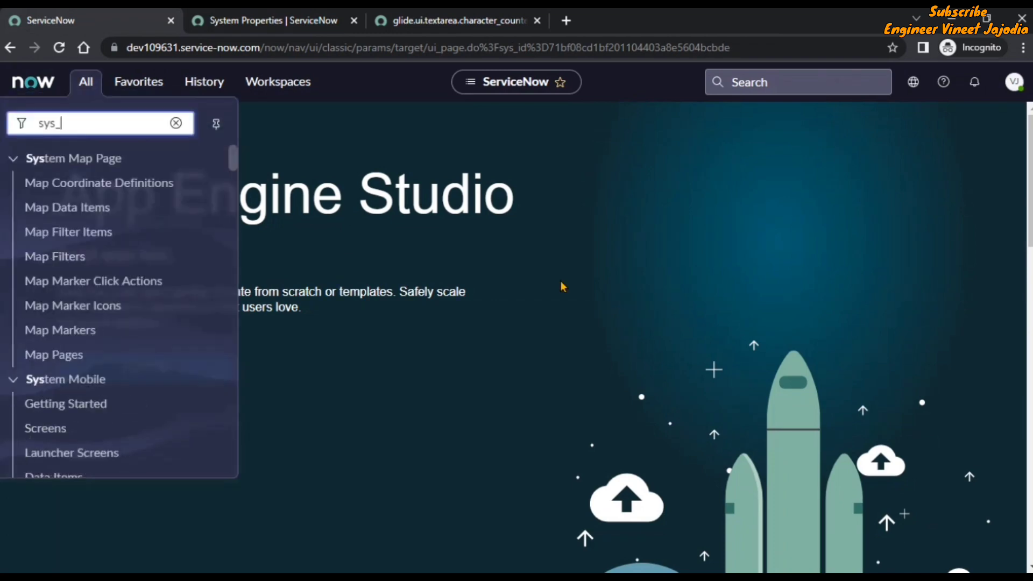
text(proper)
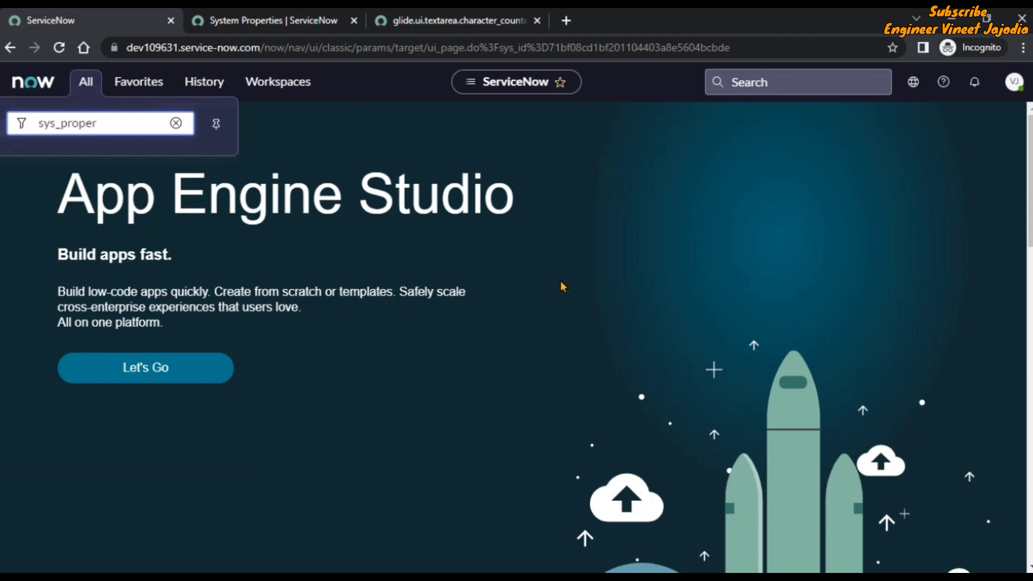
text(ties.LIST)
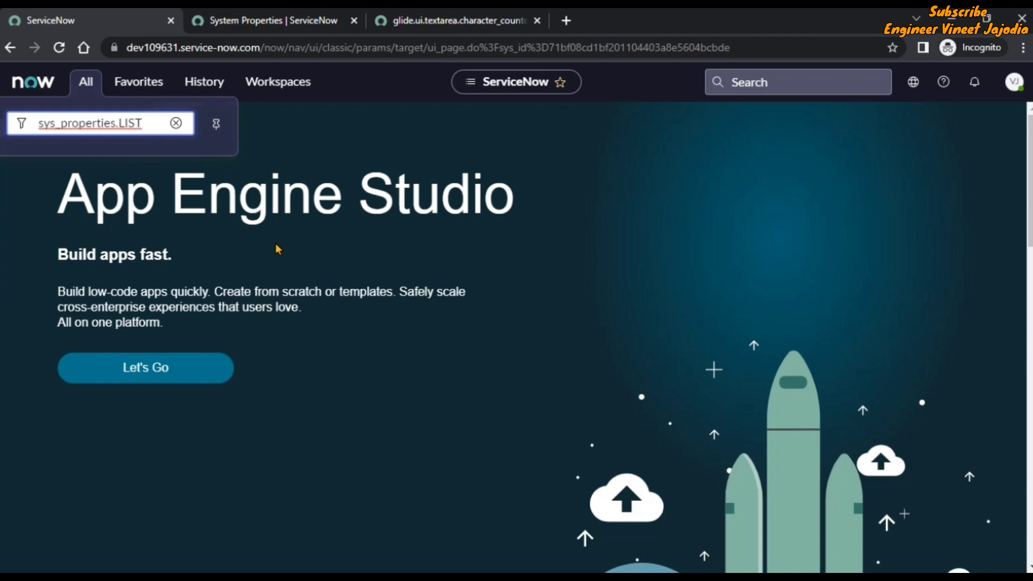
click(176, 123)
Step: Open the glide.ui.textarea.character_counter system property record and highlight the opening phrase of its description
click(247, 21)
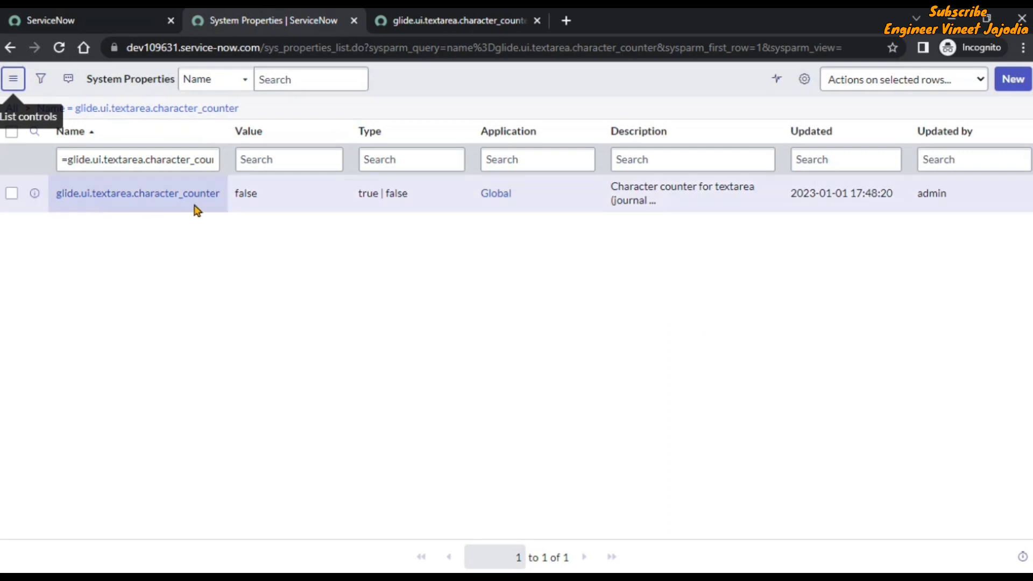
click(165, 199)
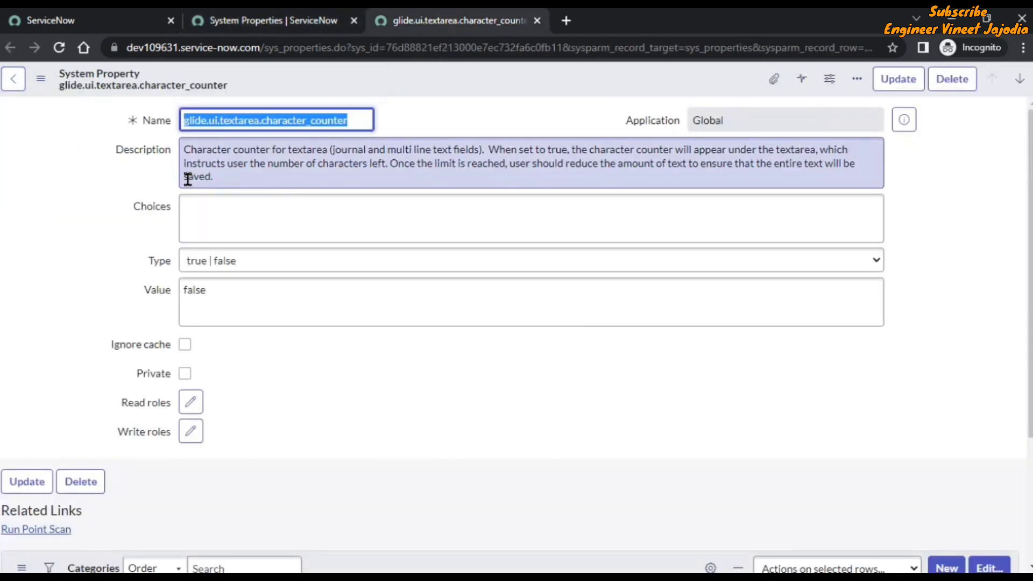
drag(185, 148, 479, 147)
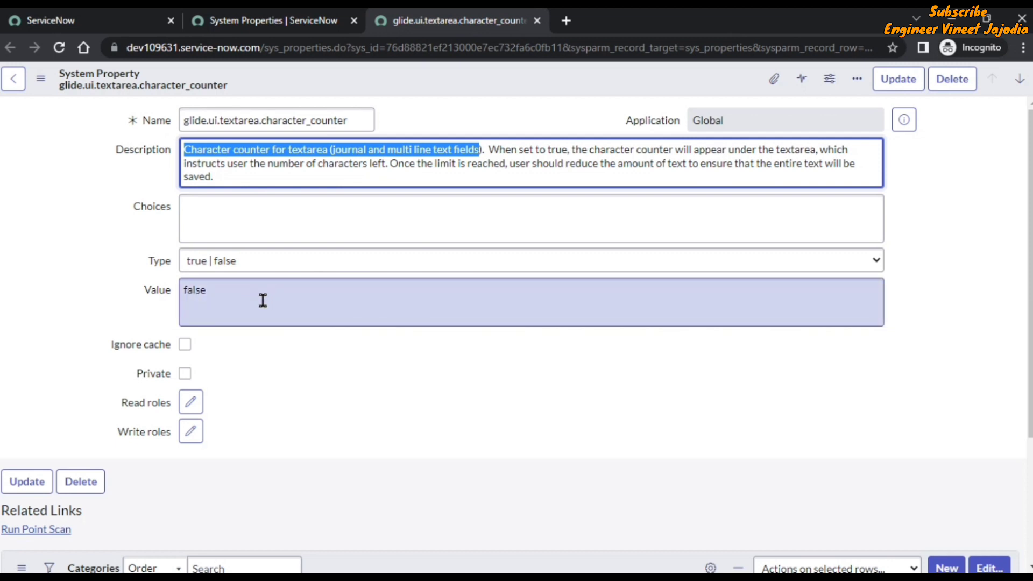
Step: Set the property's value to true and save the record without leaving the form
click(224, 291)
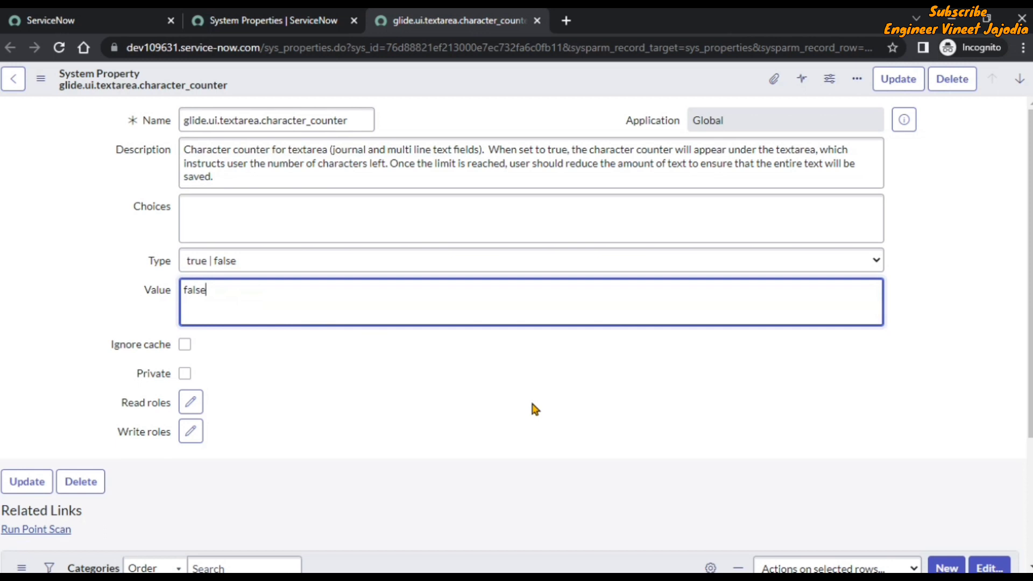
key(ctrl+a)
text(true)
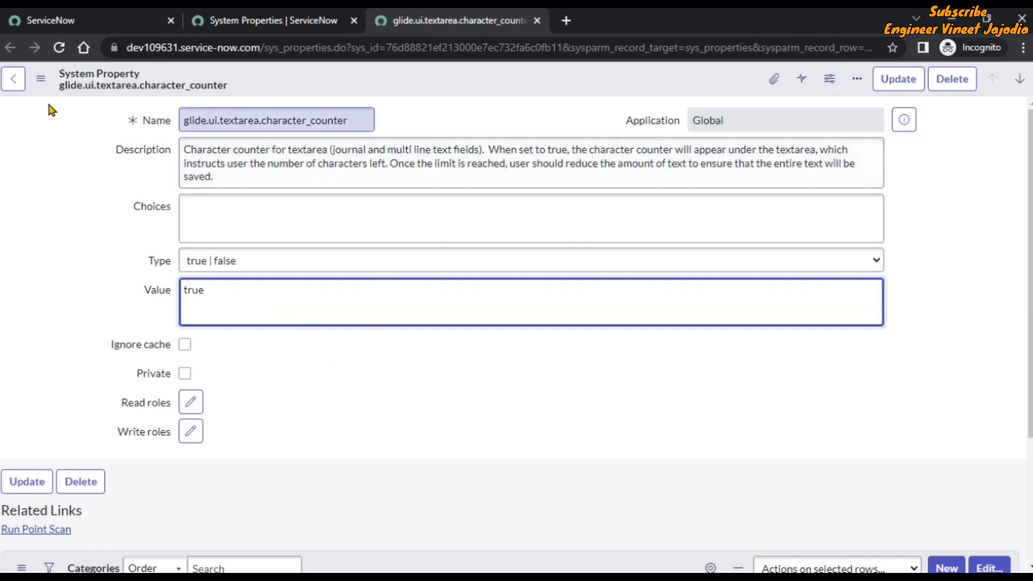
click(41, 78)
click(76, 94)
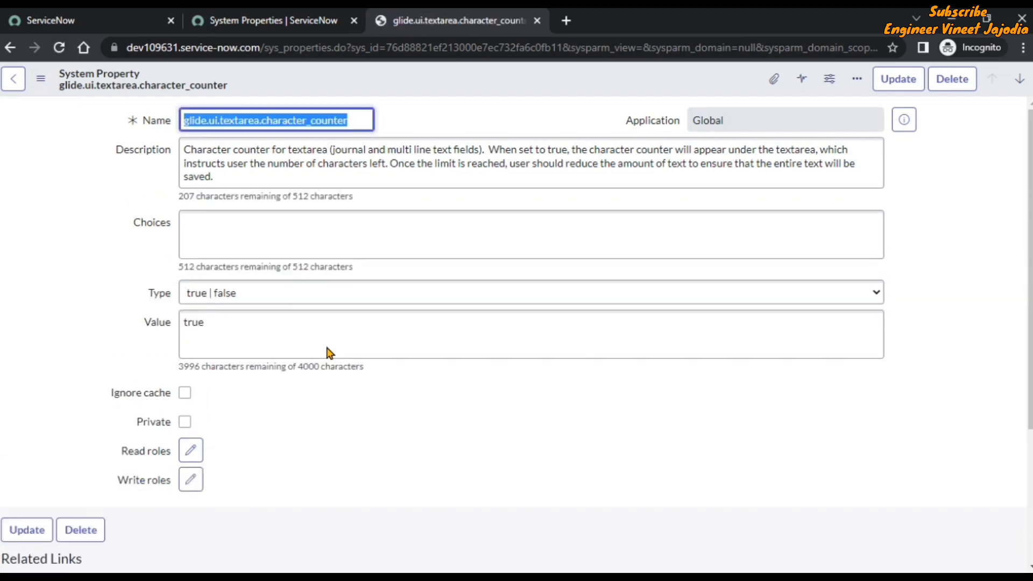
Step: Examine the character counters under the Description, Choices and Value fields and the mention of journal fields in the description
click(469, 415)
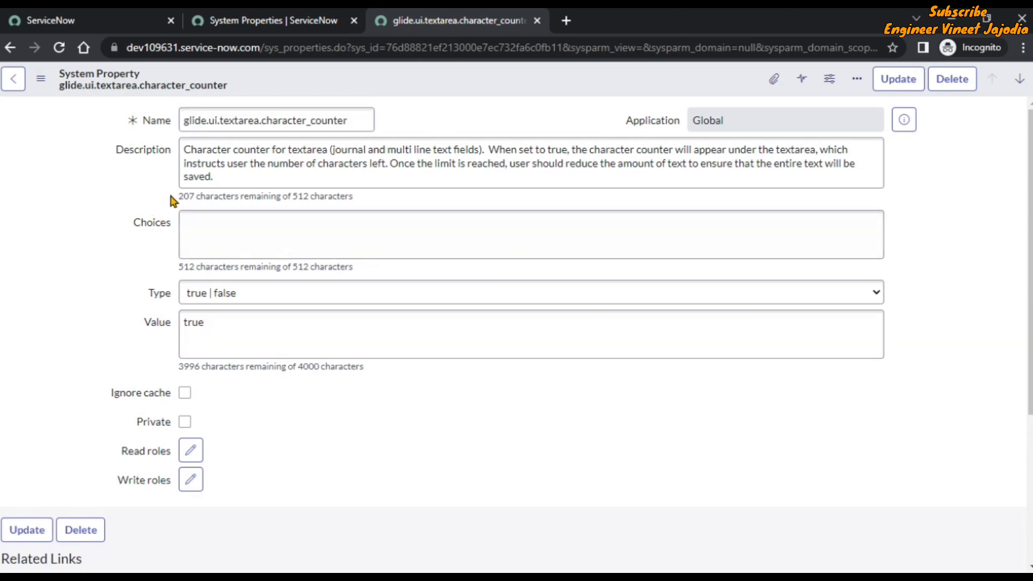
drag(170, 200, 366, 270)
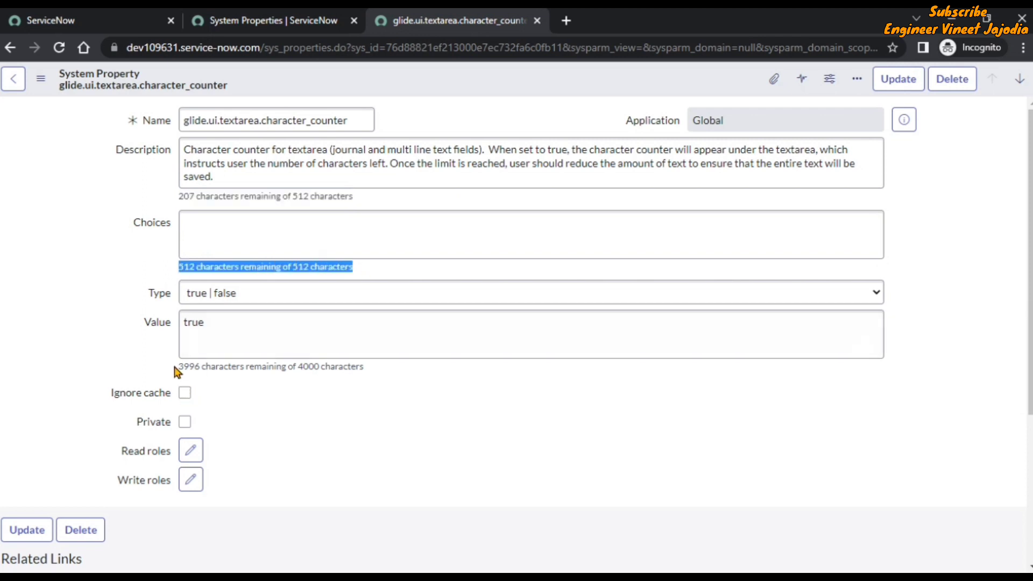
drag(176, 371, 388, 367)
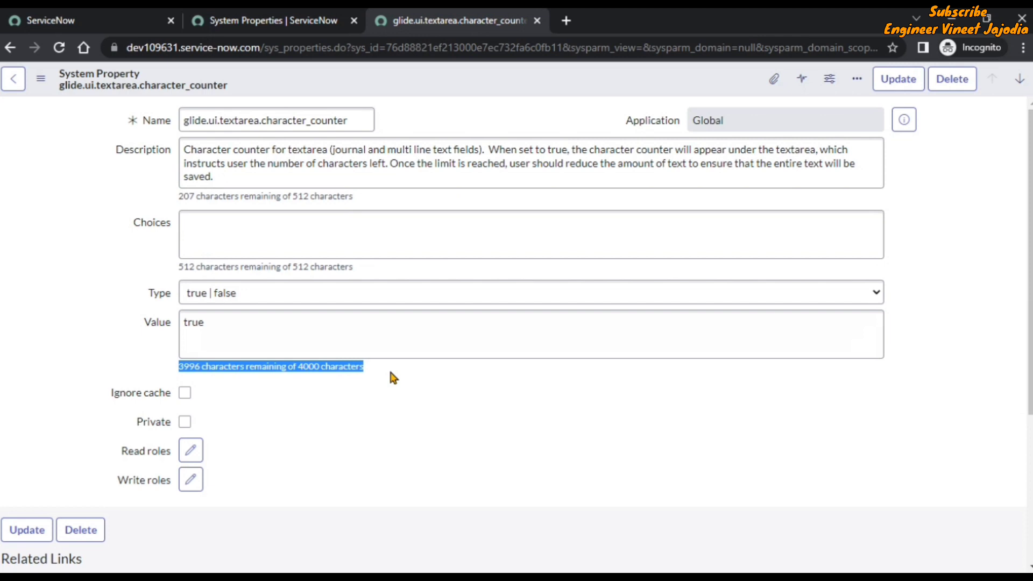
click(332, 417)
click(318, 166)
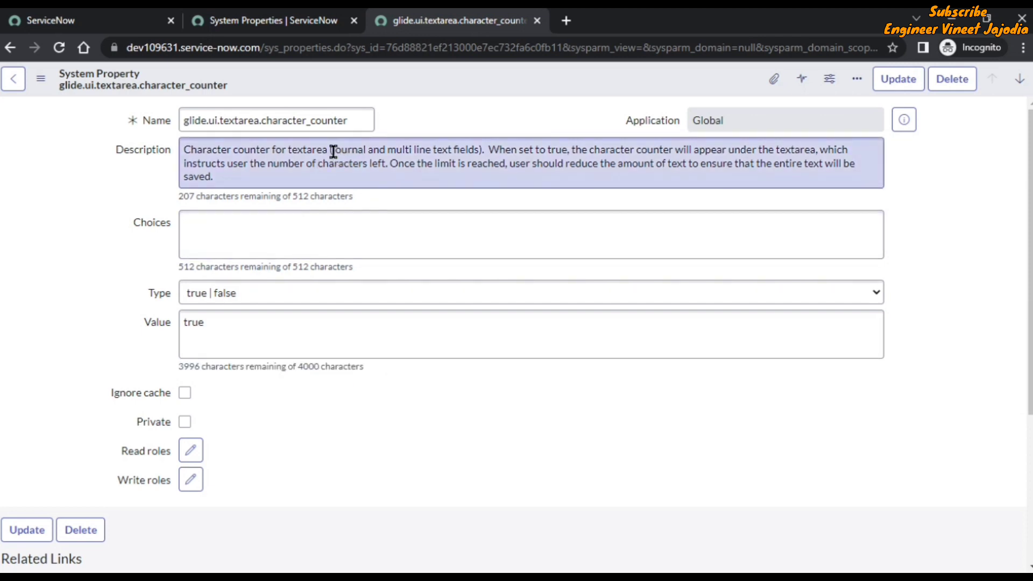
double_click(334, 150)
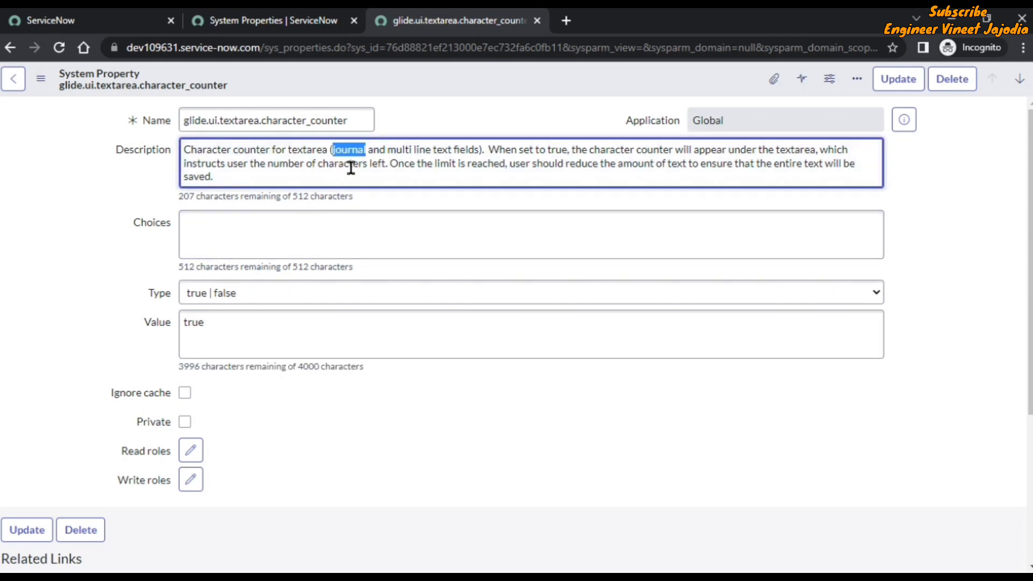
click(65, 169)
Step: Open a blank new incident form from the home page using incident.form
click(51, 20)
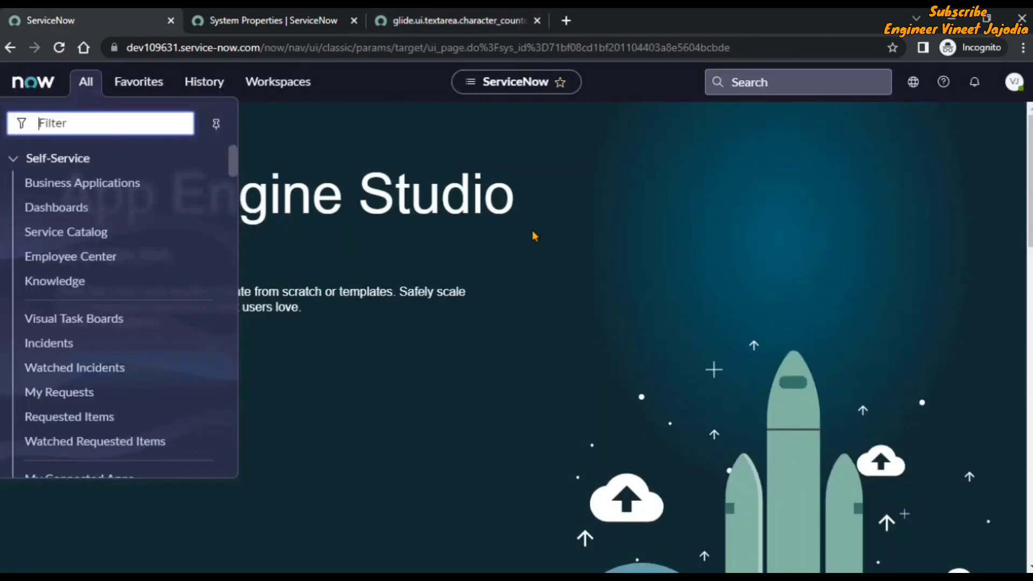
text(inciden)
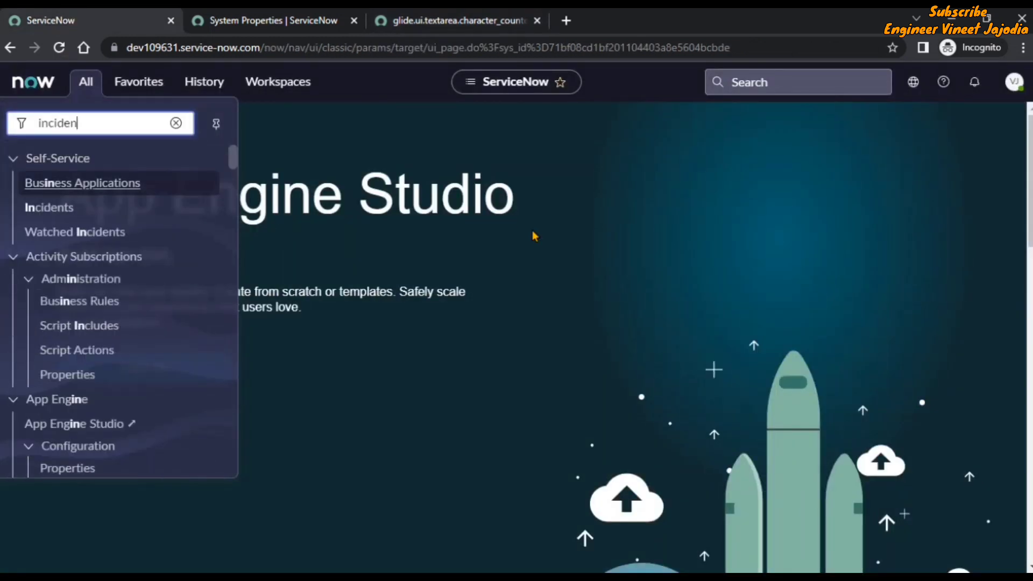
text(t.form)
key(Return)
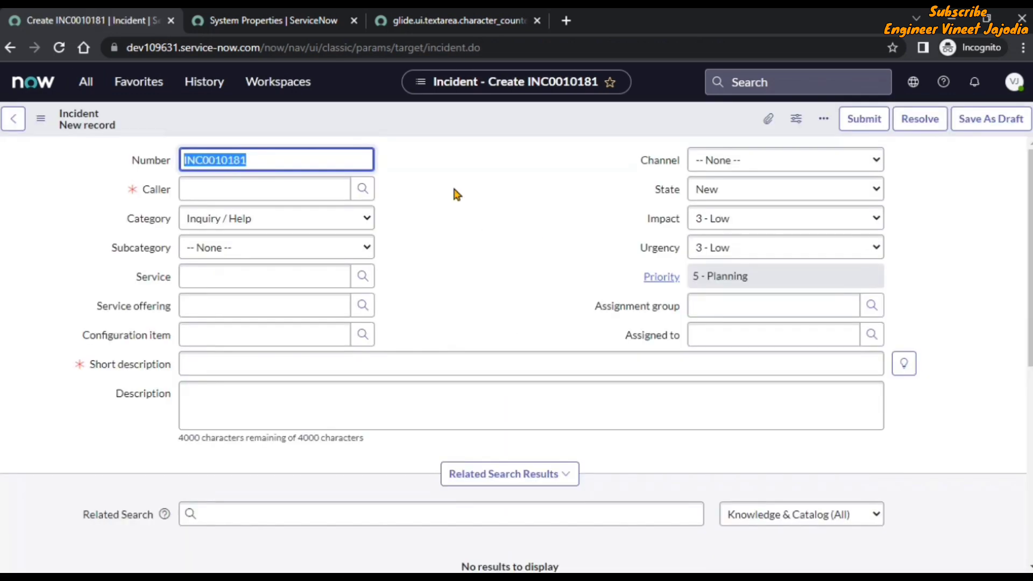
Step: Inspect the dictionary info of the incident's Additional comments field in the Notes section, then close it
scroll(452, 186, down, 7)
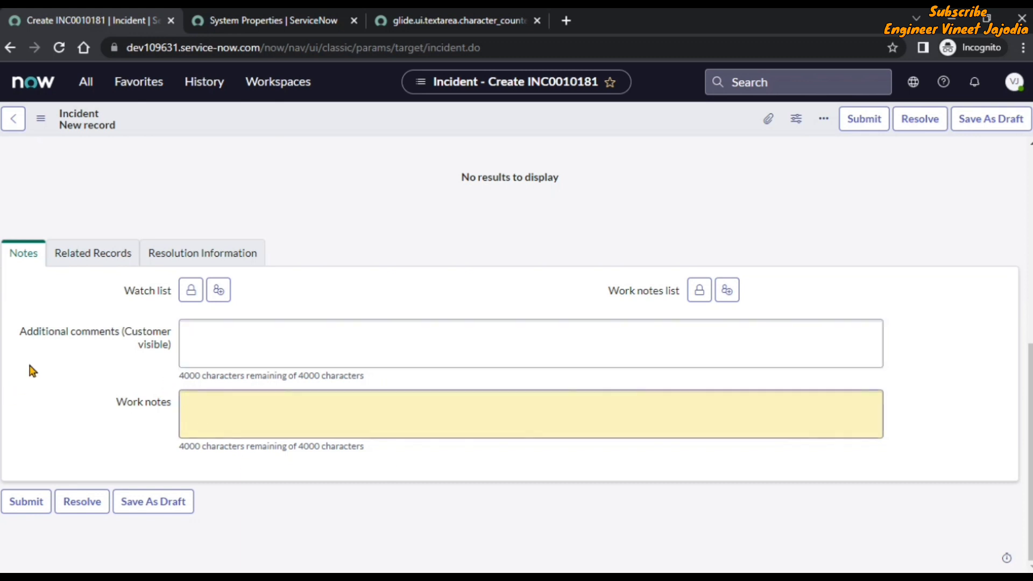
right_click(73, 337)
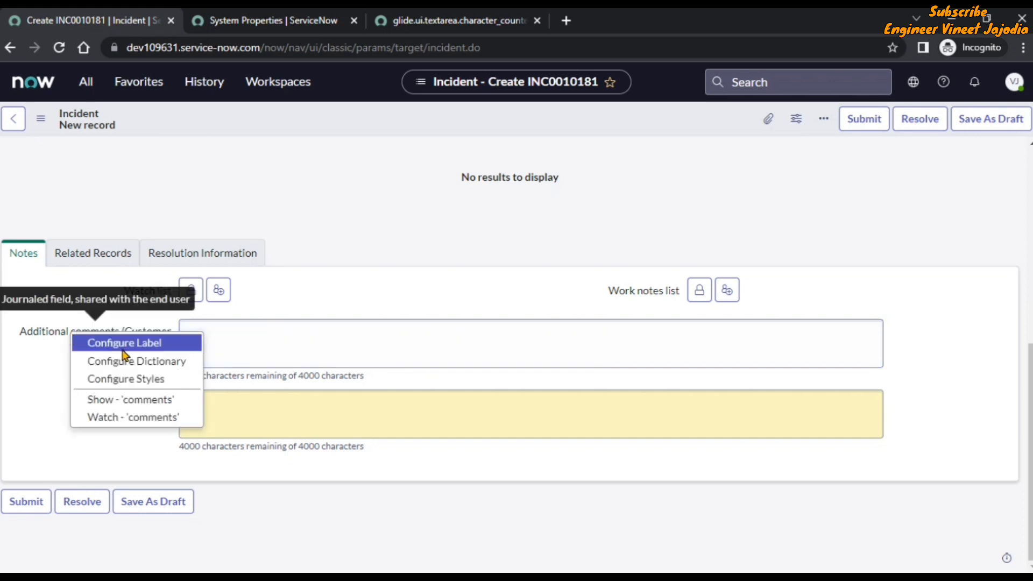
click(112, 401)
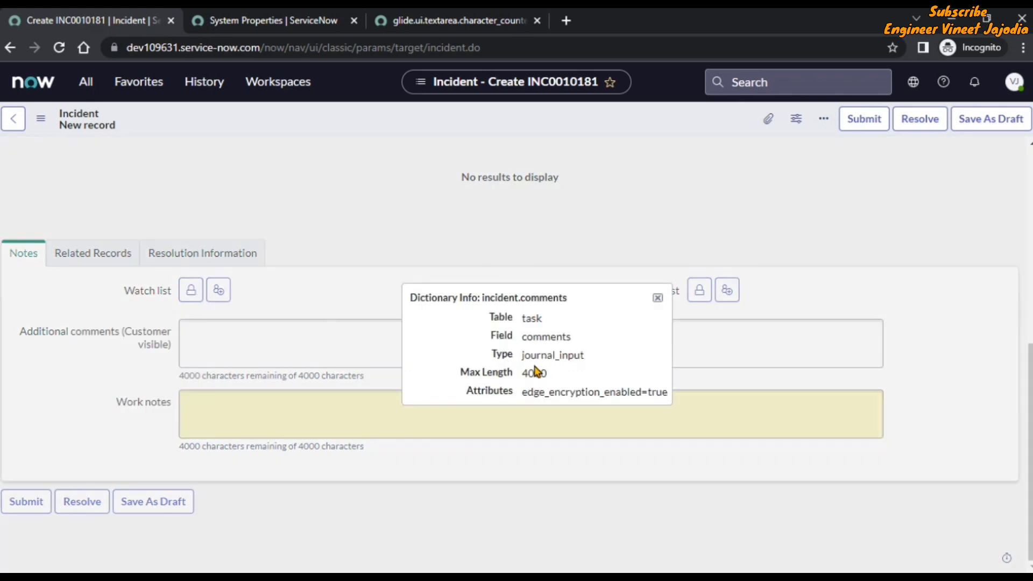
click(658, 298)
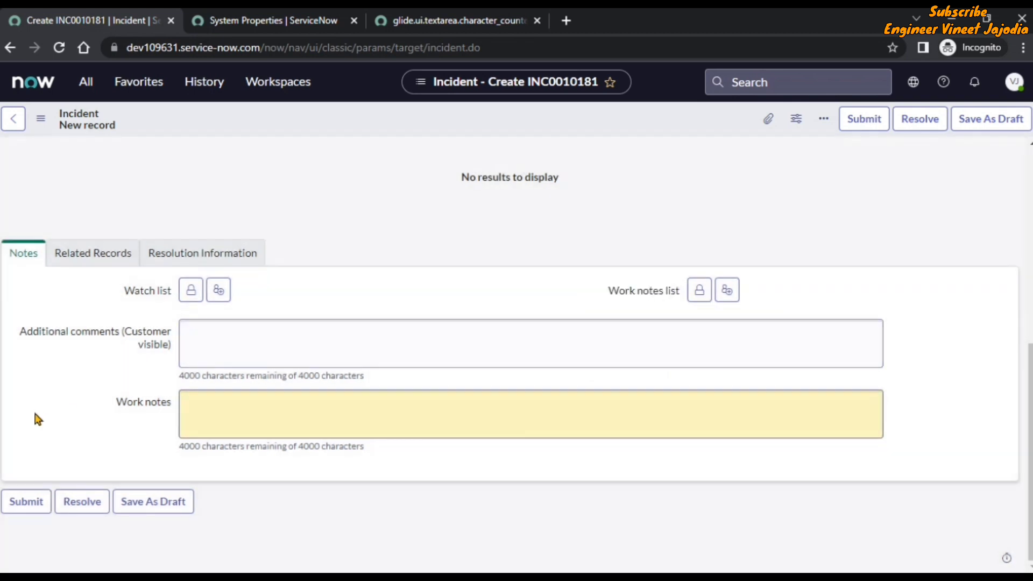
Step: Inspect the dictionary info of the Work notes field for its type and maximum length, then close it
right_click(133, 404)
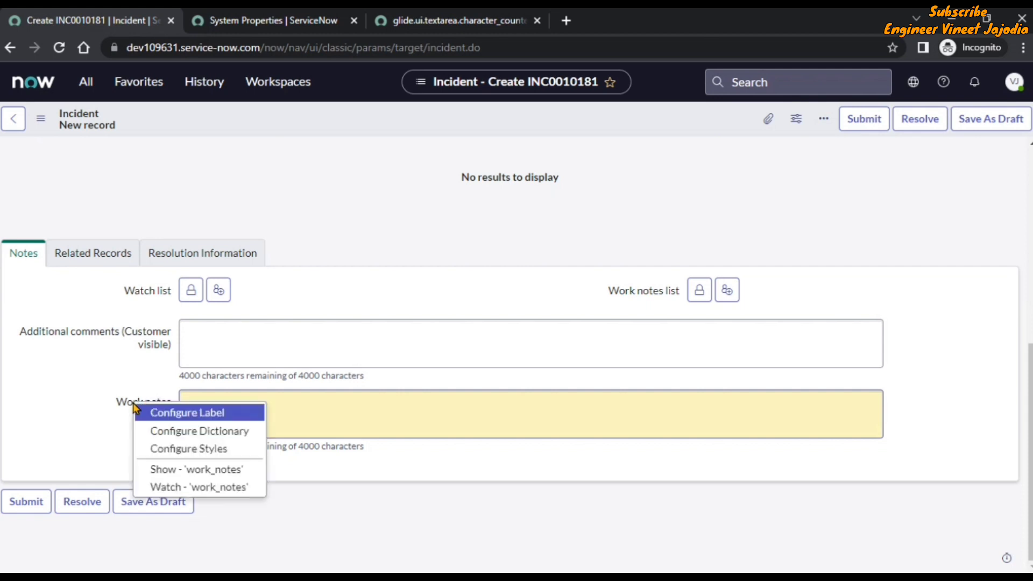
click(226, 472)
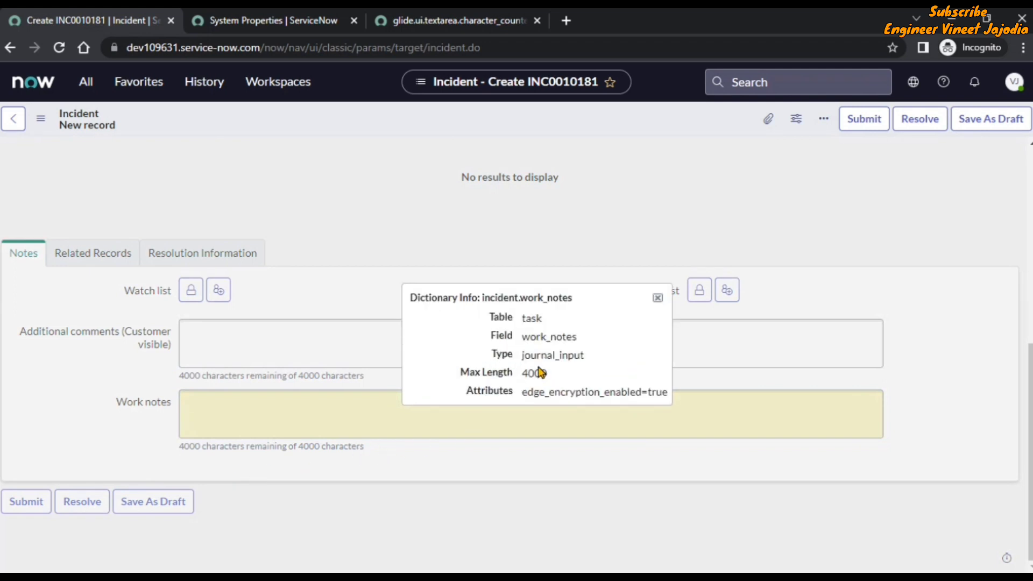
click(657, 298)
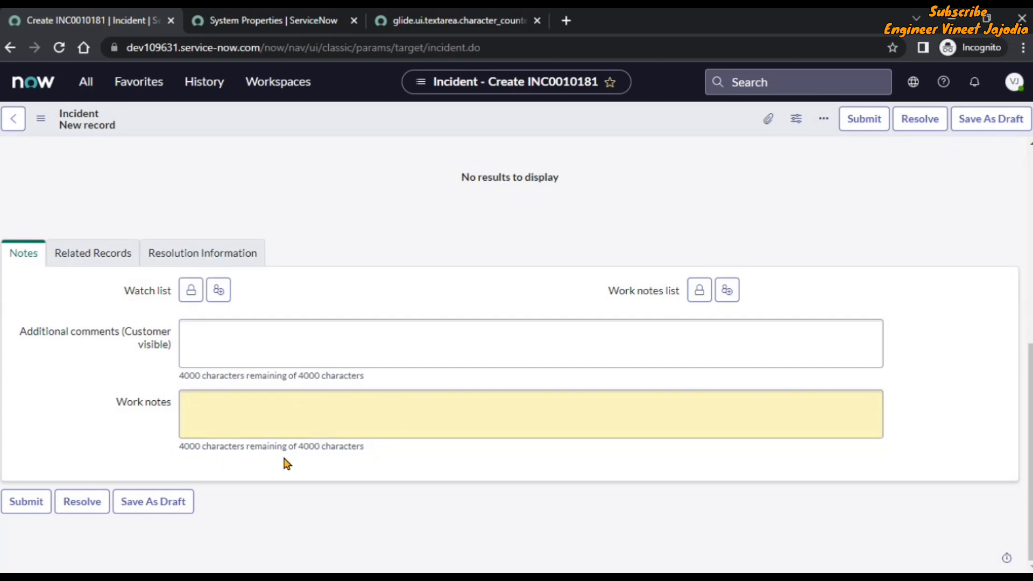
Step: Return to the character counter property record and check the Description field's maximum length in its dictionary info
click(294, 21)
click(421, 20)
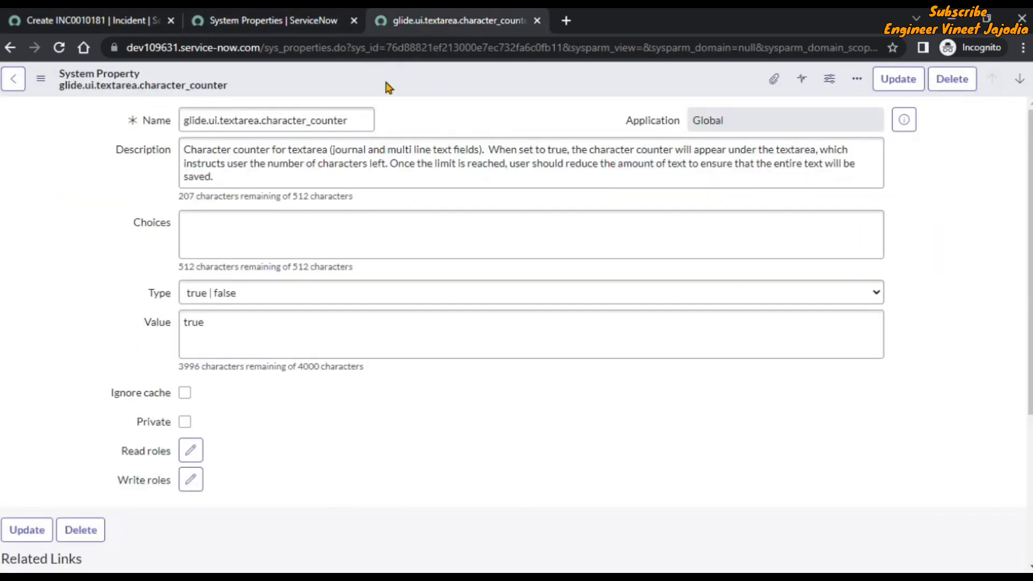
click(203, 234)
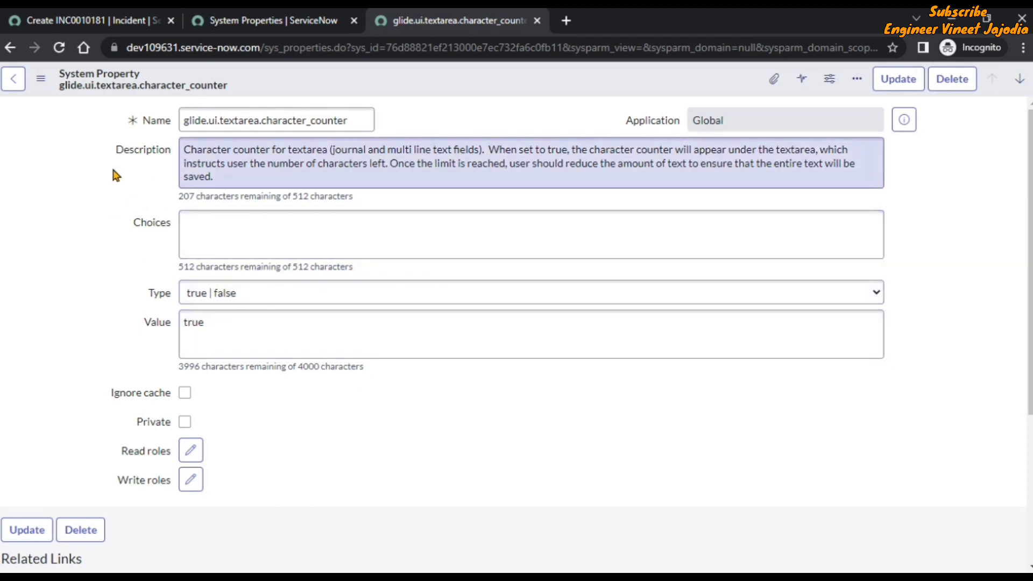
right_click(138, 155)
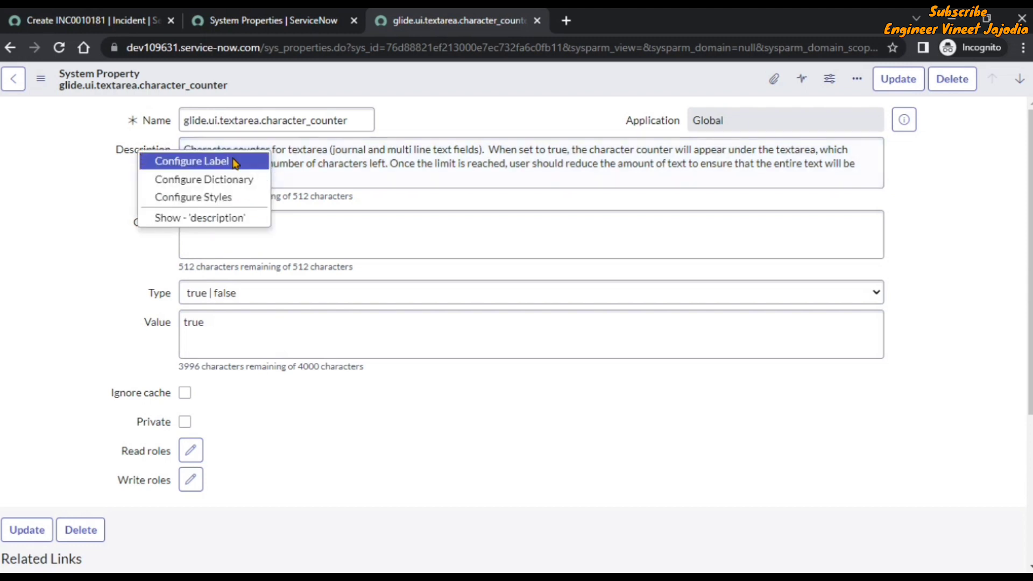
click(211, 218)
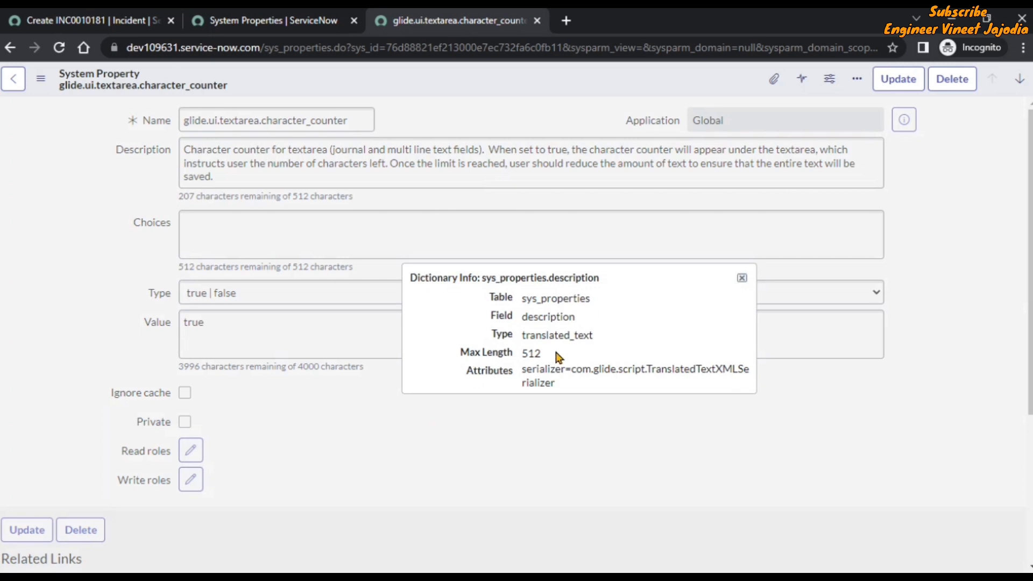
drag(542, 355, 524, 358)
click(741, 278)
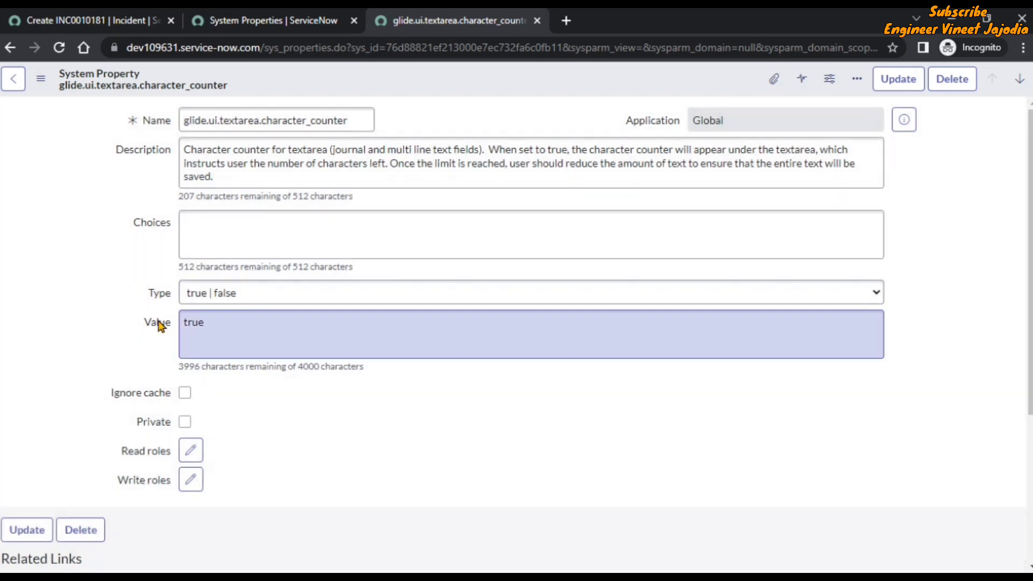
Step: View the dictionary info of the property's Value field to check its maximum length, then close it
right_click(159, 326)
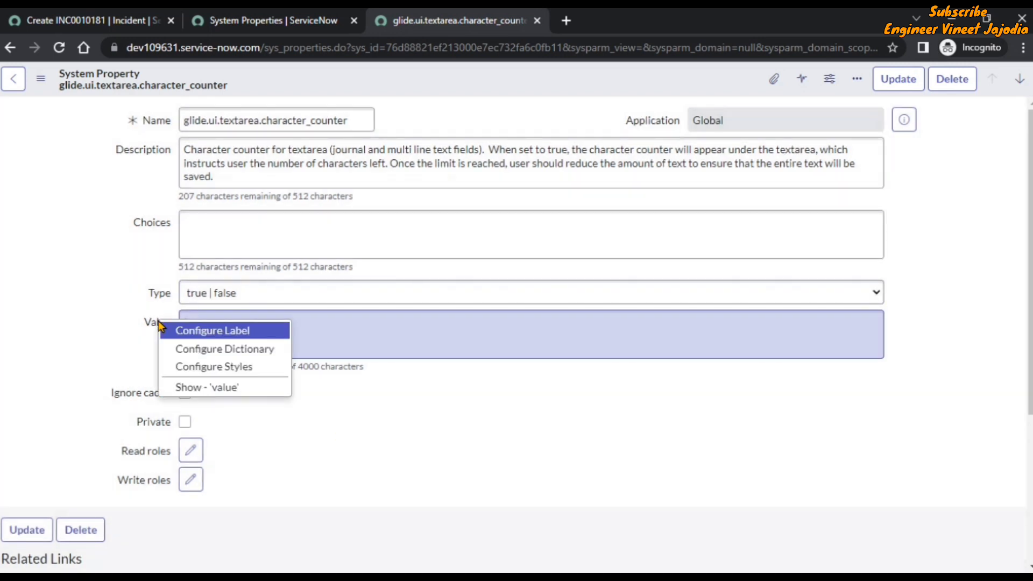
click(212, 386)
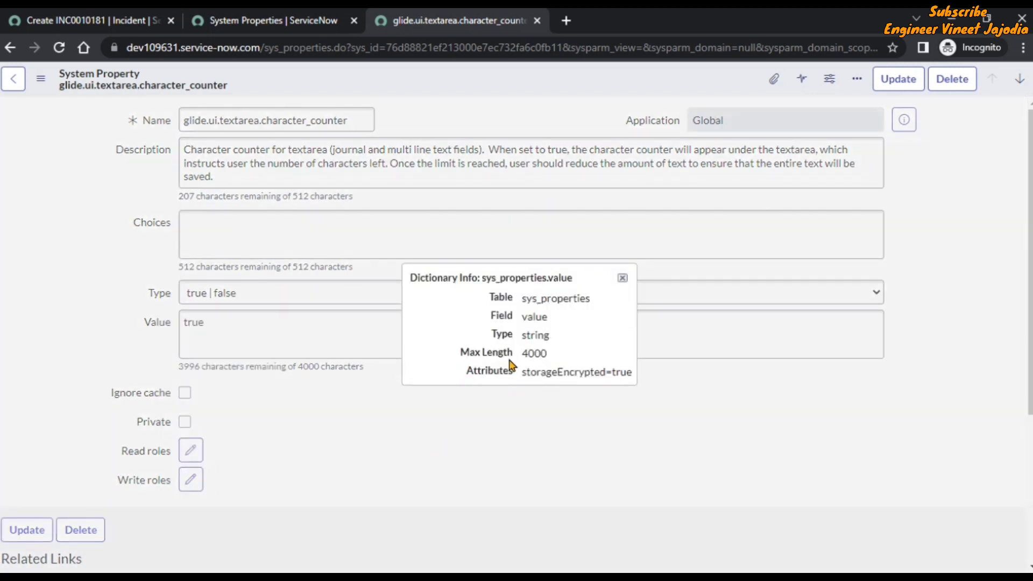
click(622, 278)
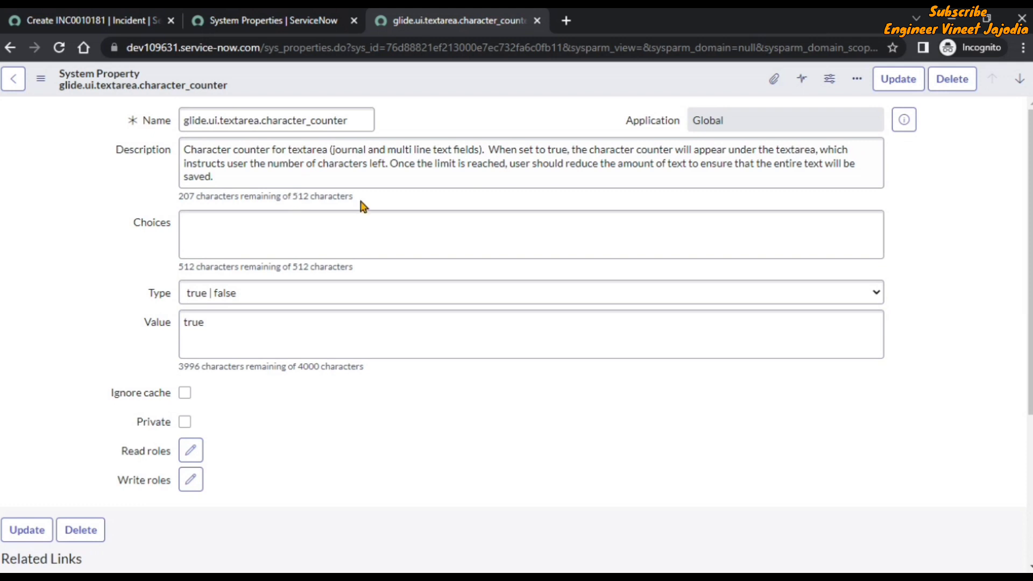
Step: Return to the new incident form and check the Work notes field's maximum length in its dictionary info, then close it
click(80, 20)
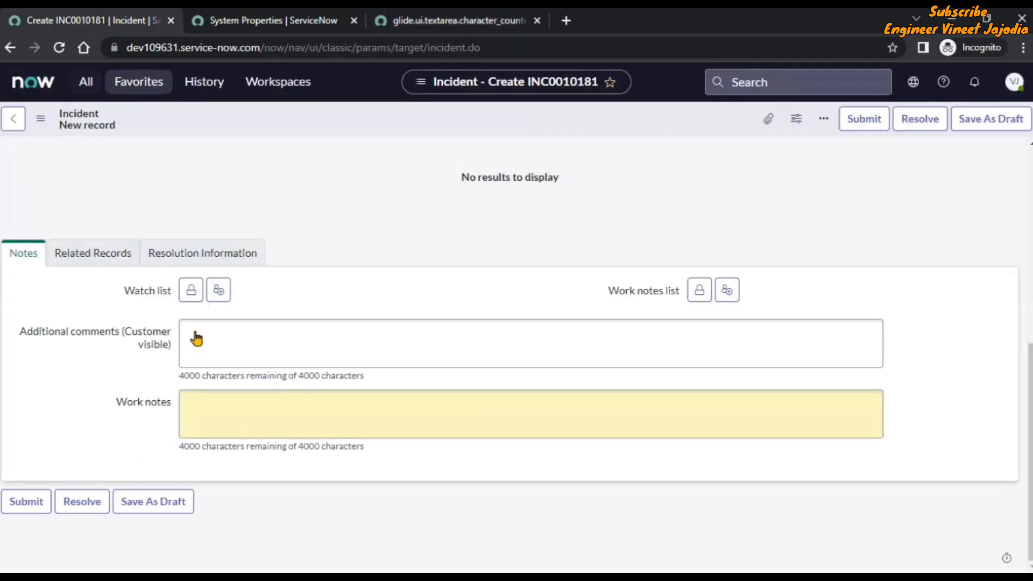
right_click(142, 405)
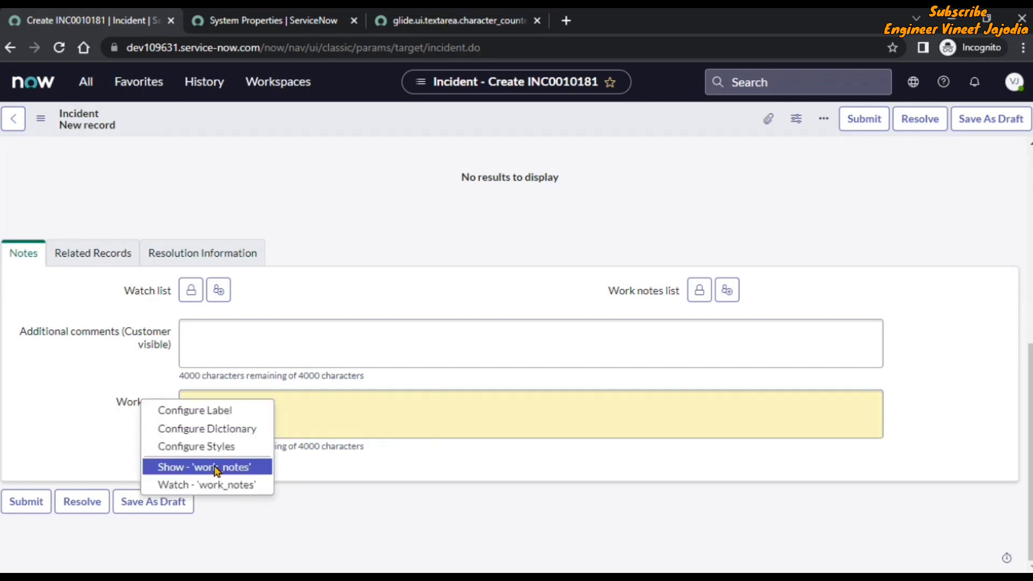
click(235, 468)
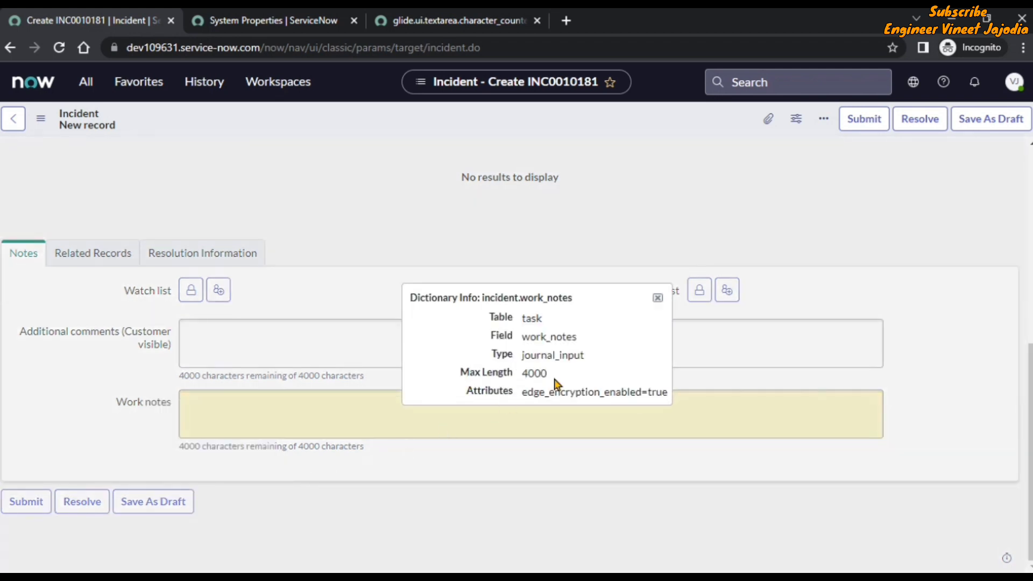
click(657, 299)
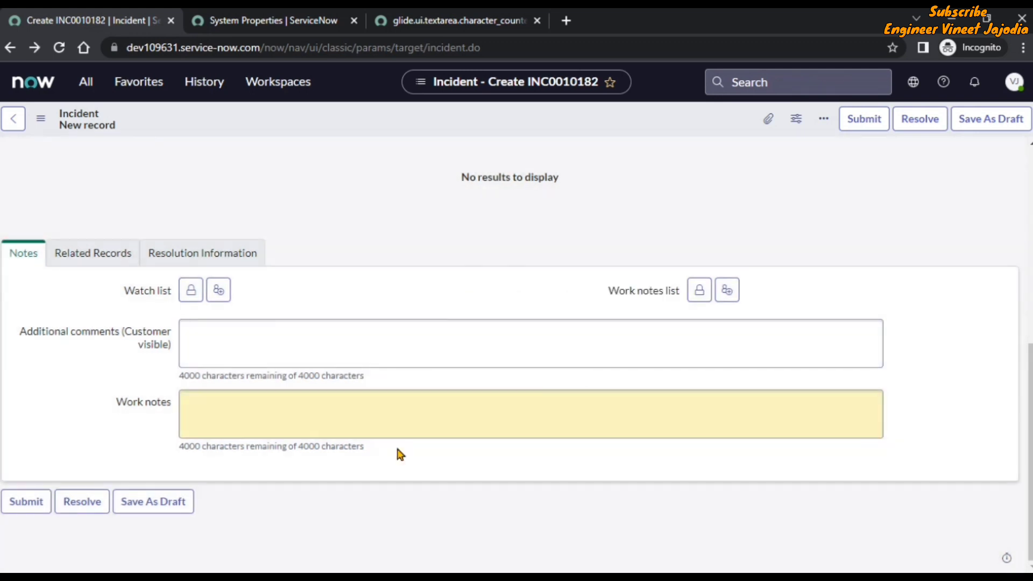
Step: Go back to the character counter property record and open the dictionary entry of its Description field
click(428, 19)
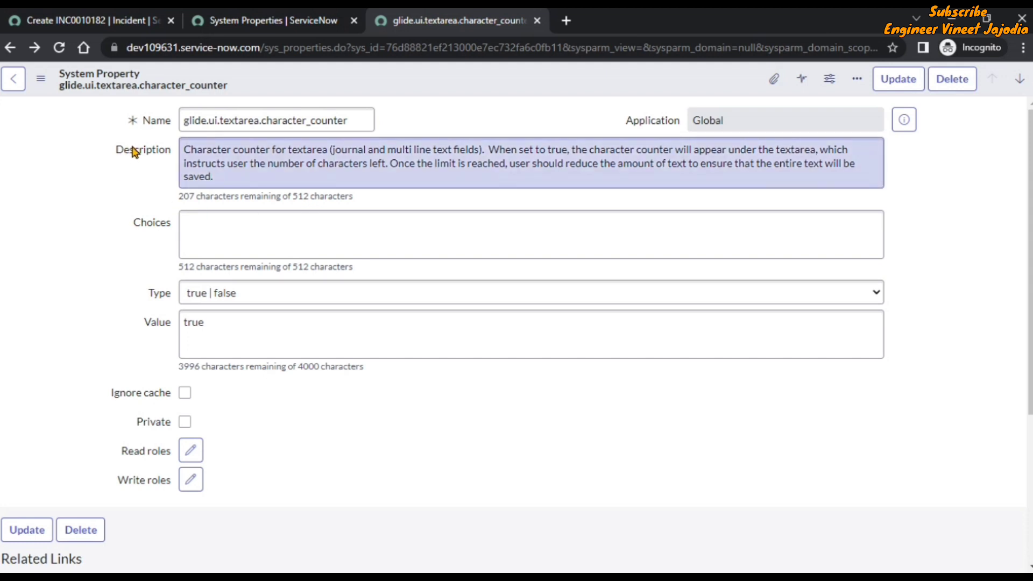
right_click(135, 152)
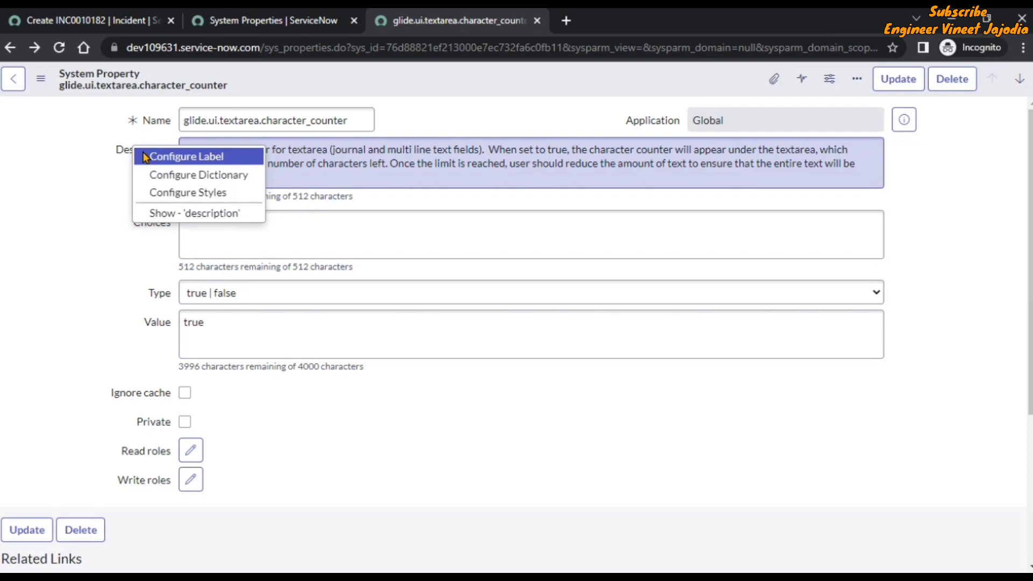
click(192, 177)
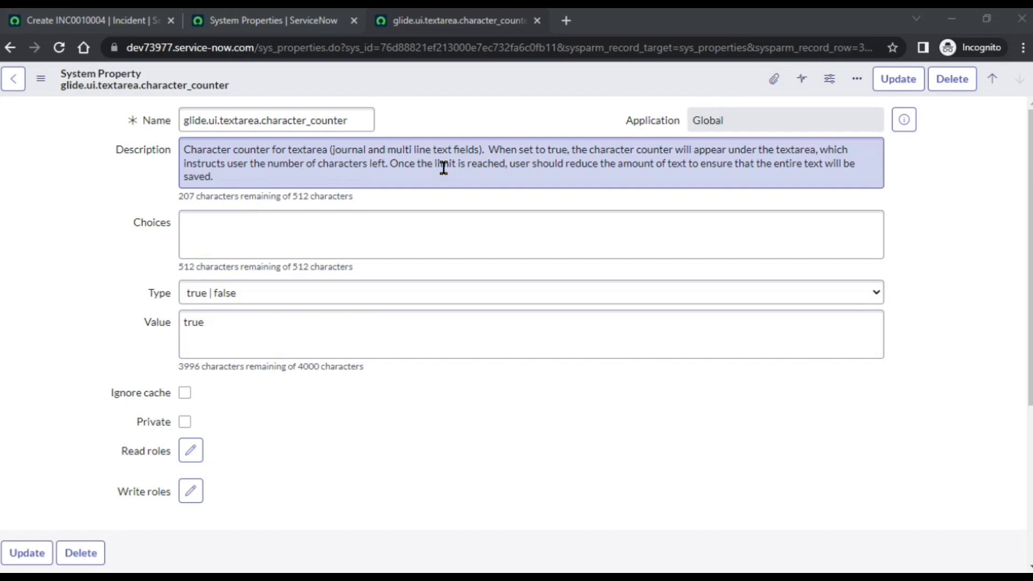
Step: Open the browser's developer tools on the property record and inspect the Choices textarea element for its length and character-limit attributes
right_click(439, 403)
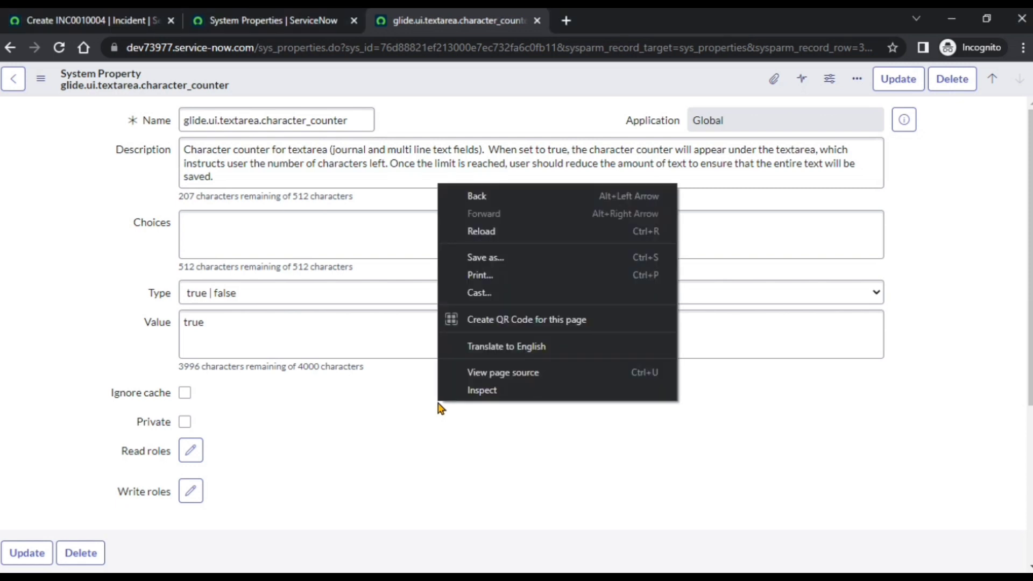
click(519, 397)
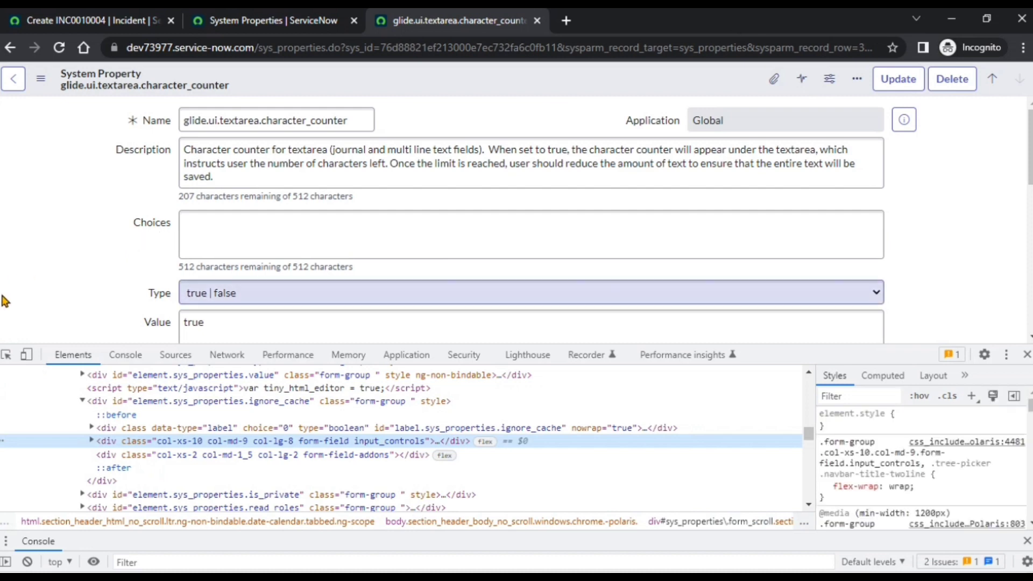
click(6, 356)
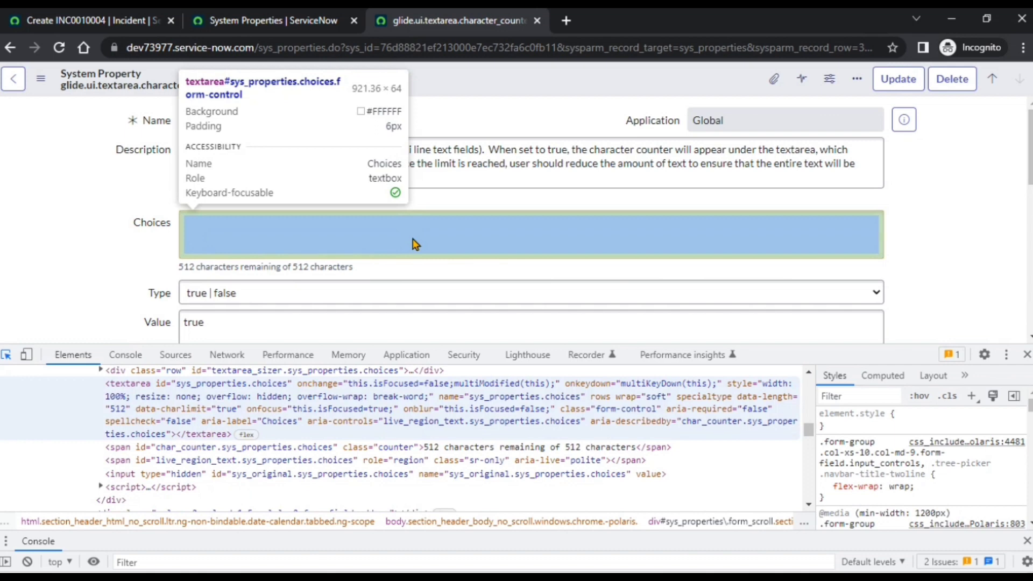
click(416, 243)
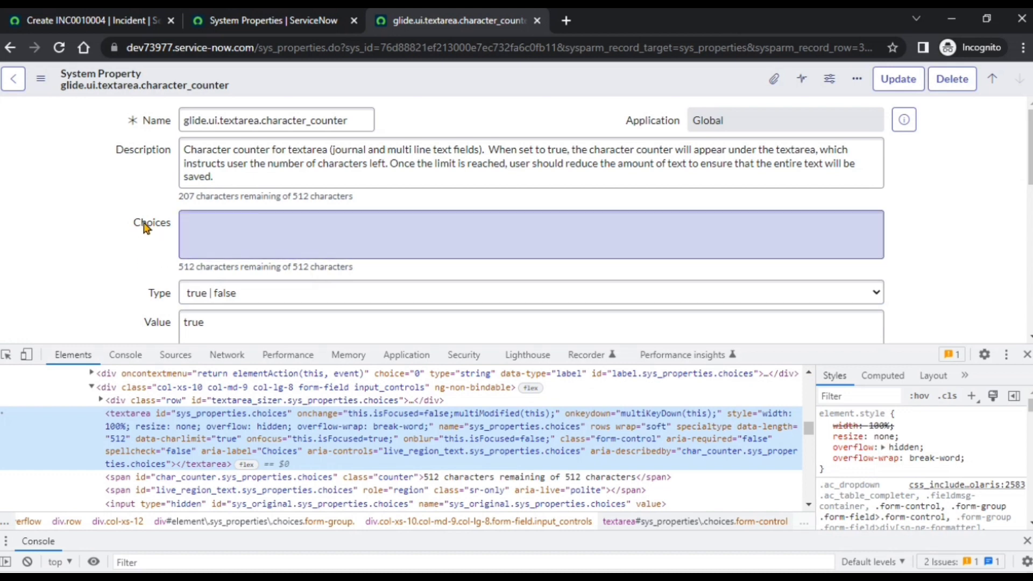
Step: View the dictionary info of the property's Choices field to check its maximum length, then close it
mouse_move(144, 228)
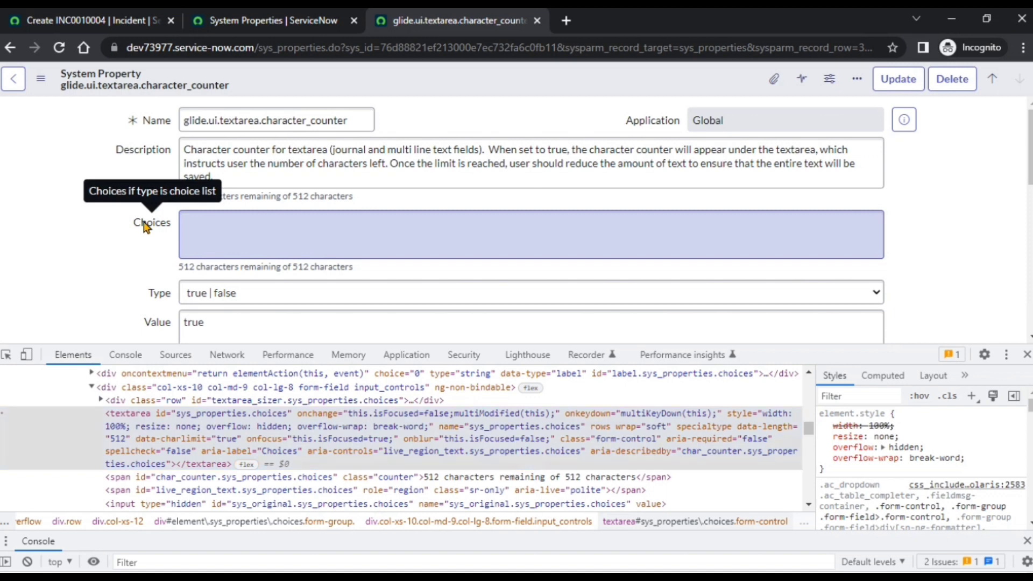
right_click(144, 228)
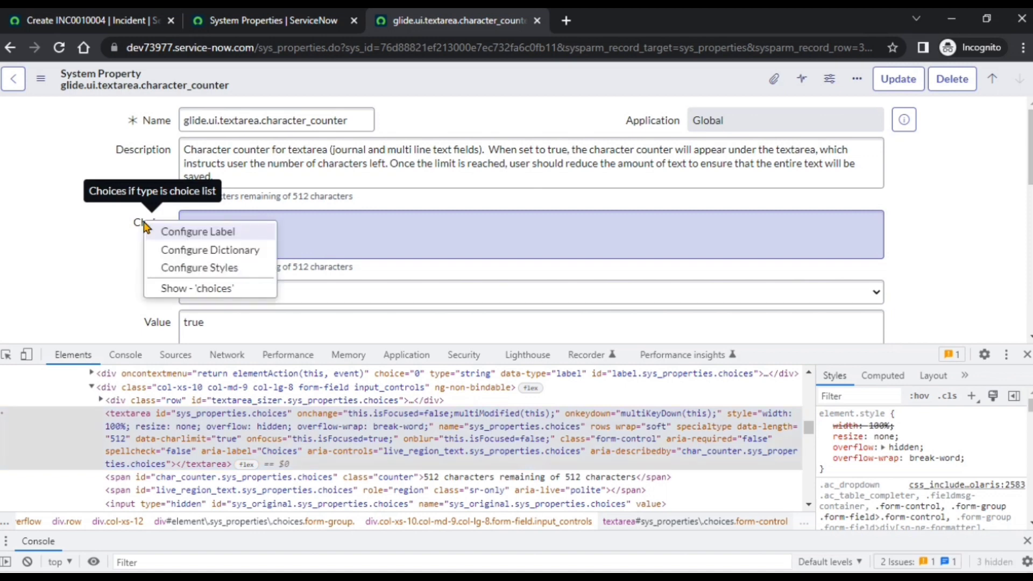
click(194, 291)
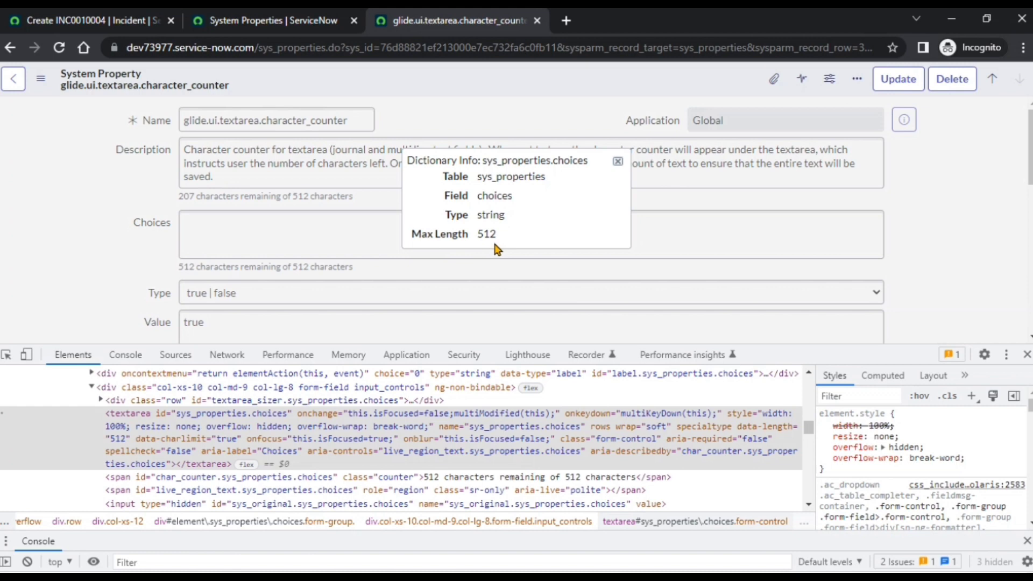
click(617, 161)
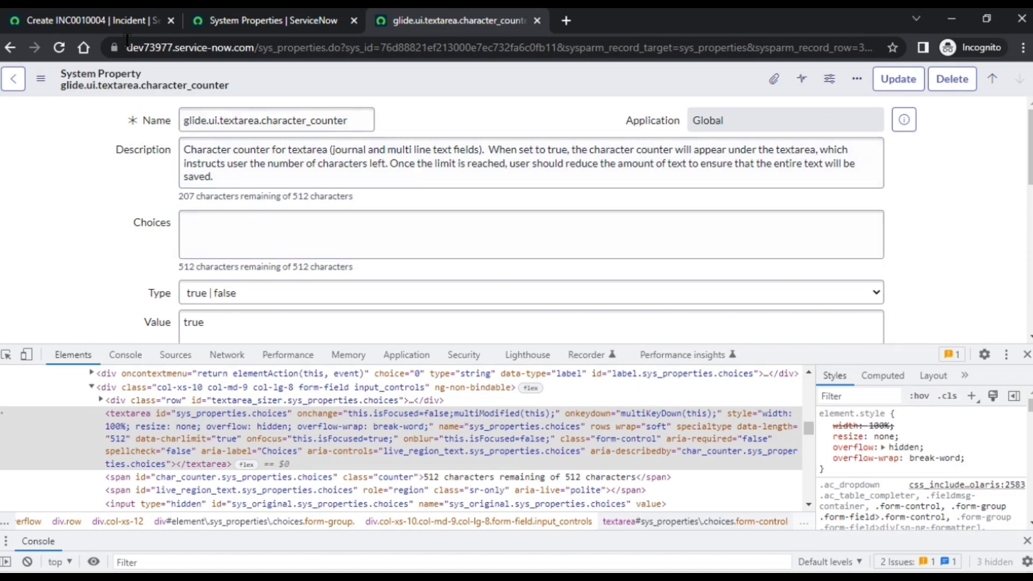
Step: On the new incident form, inspect the Work notes textarea in the browser's developer tools for its data-length and data-charlimit attributes
click(93, 22)
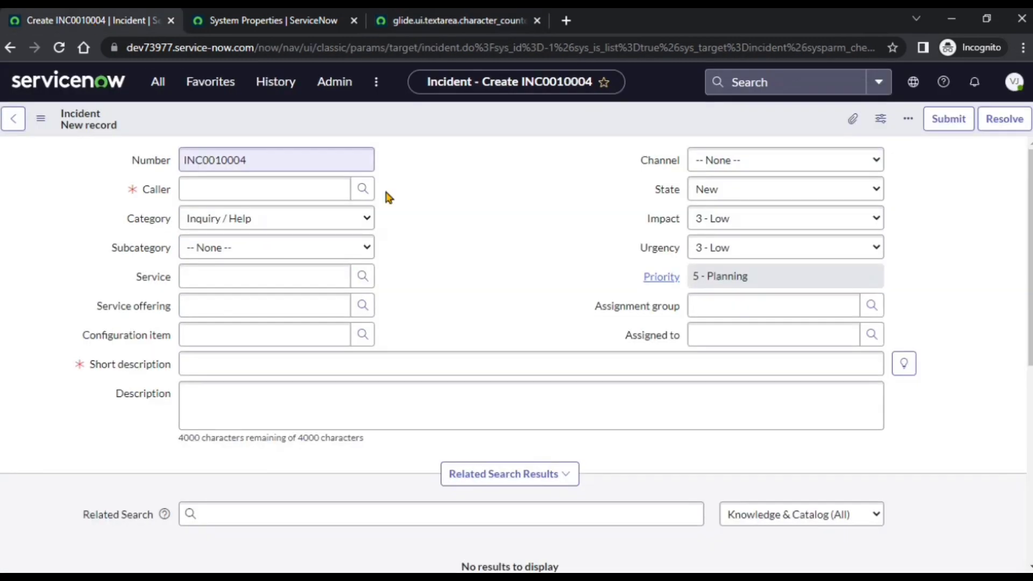
scroll(468, 212, down, 7)
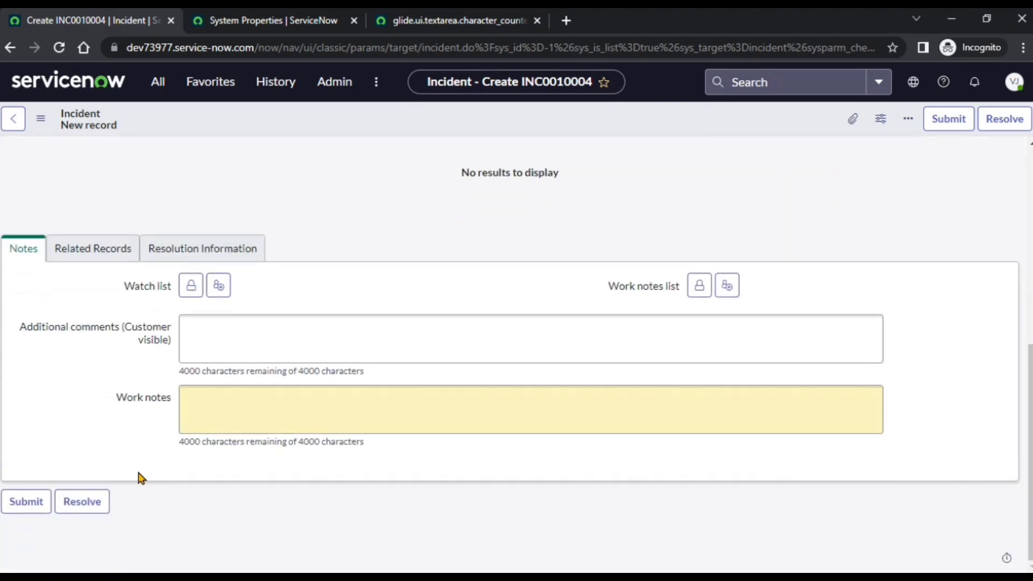
right_click(371, 511)
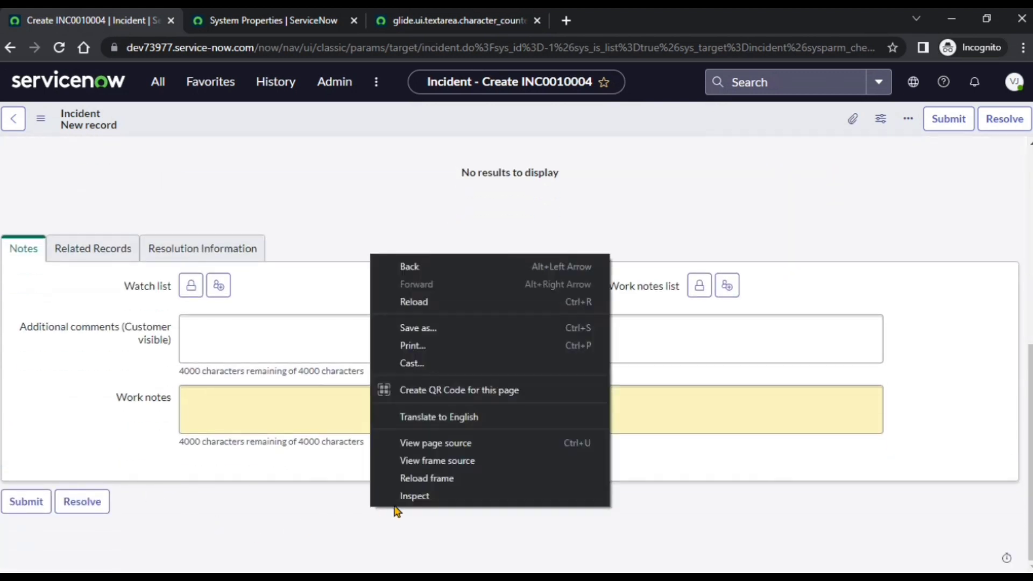
click(424, 496)
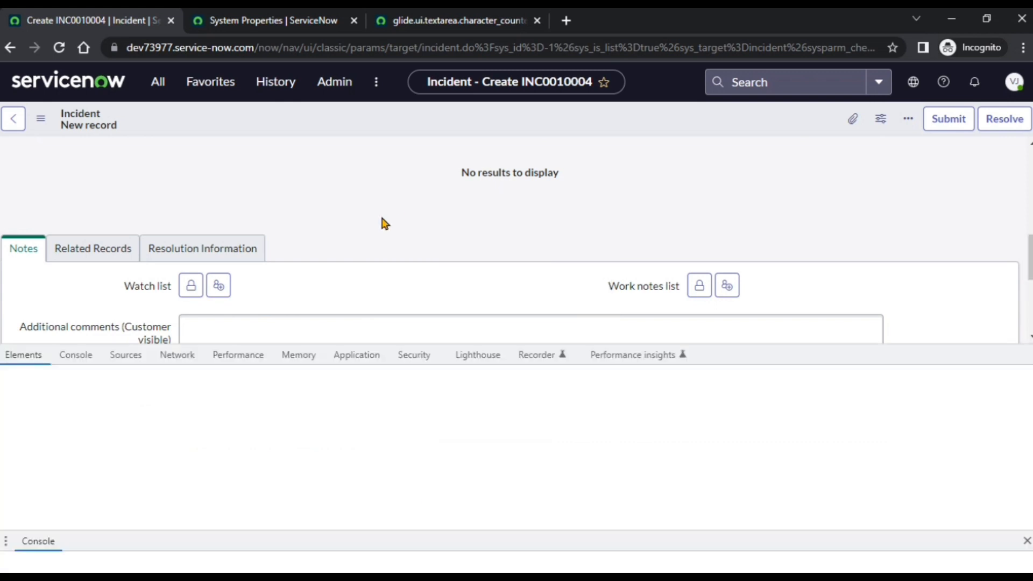
scroll(382, 219, down, 3)
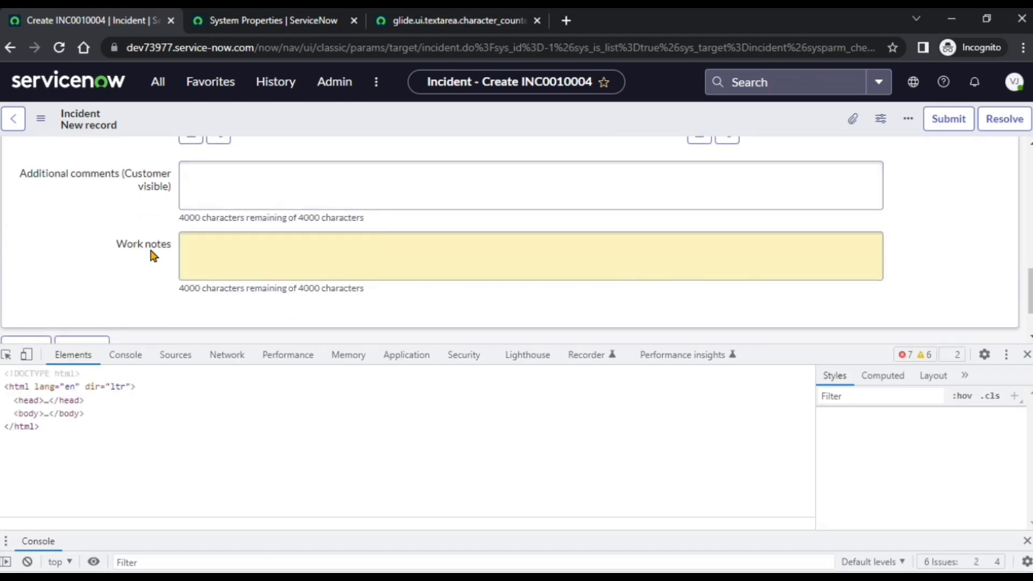
key(ctrl+shift+c)
click(40, 295)
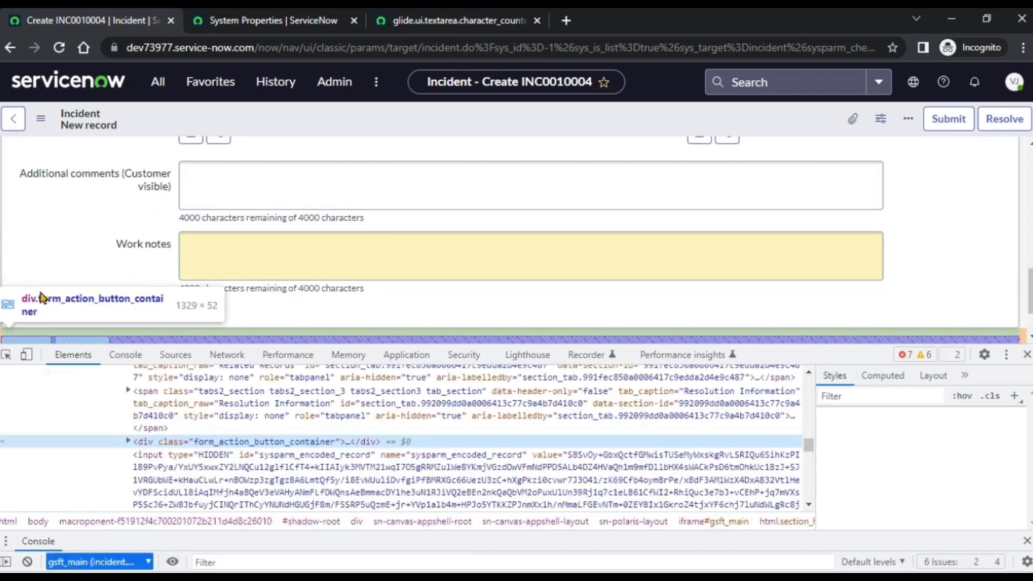
click(6, 356)
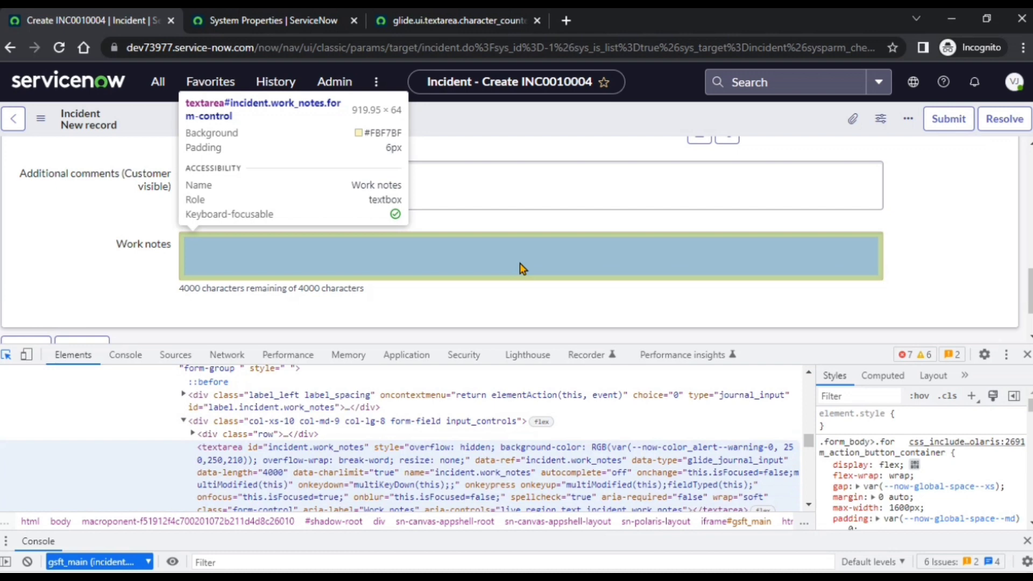
click(519, 263)
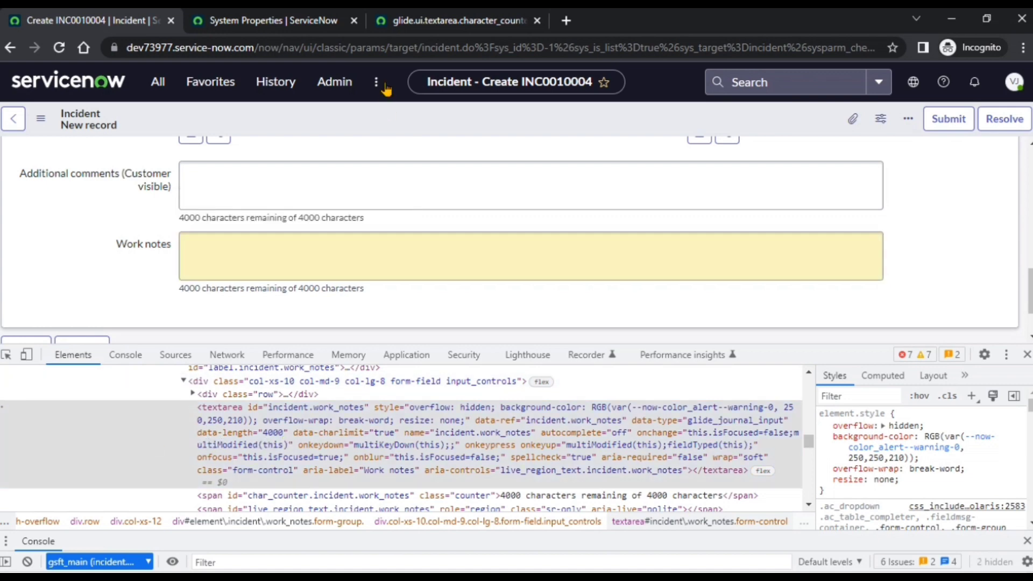
Step: Leave the Description field's dictionary entry and return to the glide.ui.textarea.character_counter property record
click(440, 22)
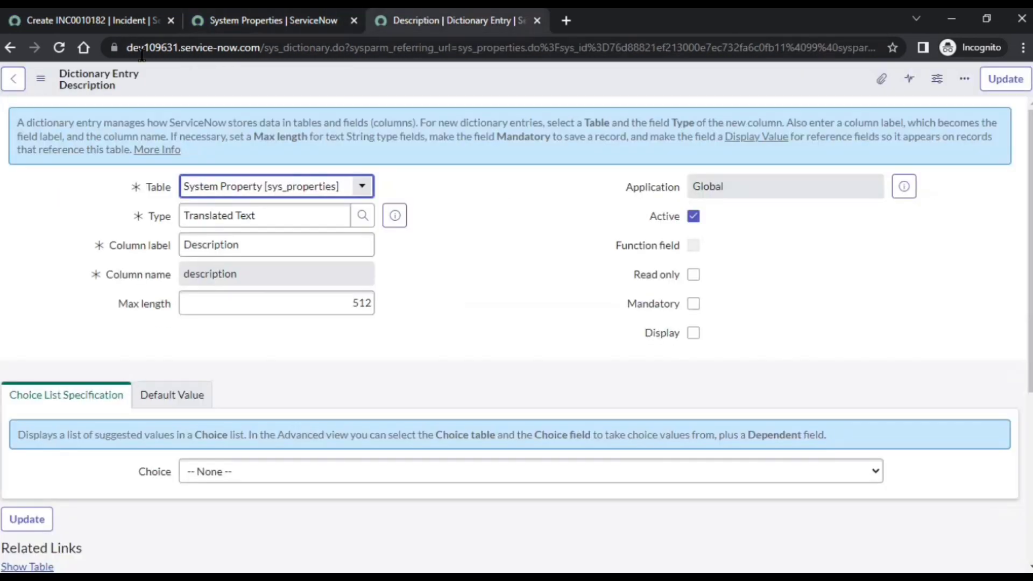
click(10, 47)
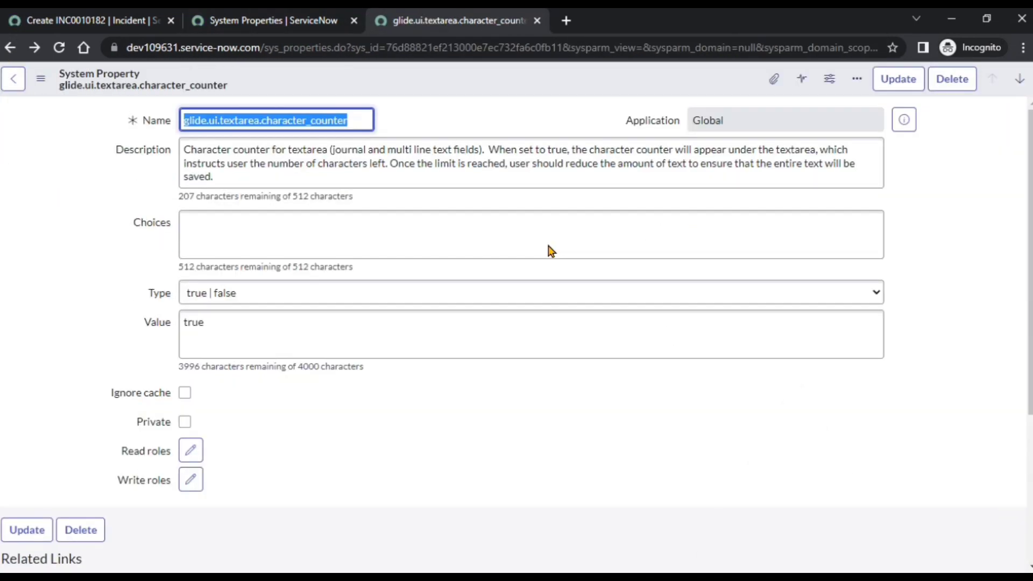